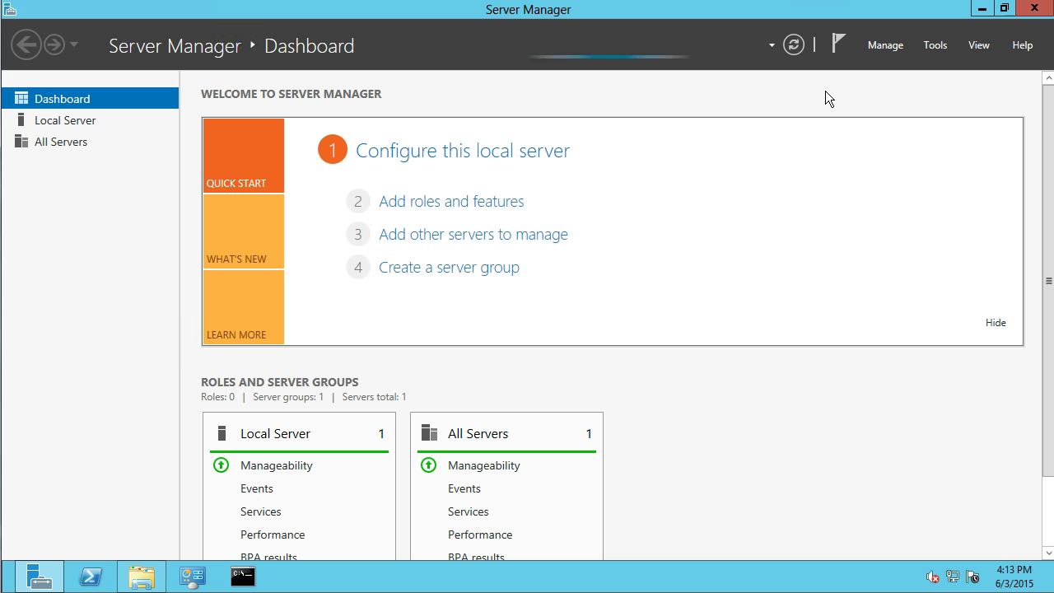
Start adding roles and features with a role-based or feature-based installation on the local server and expand the Application Server role
{"action": "left_click", "coordinate": [404, 206]}
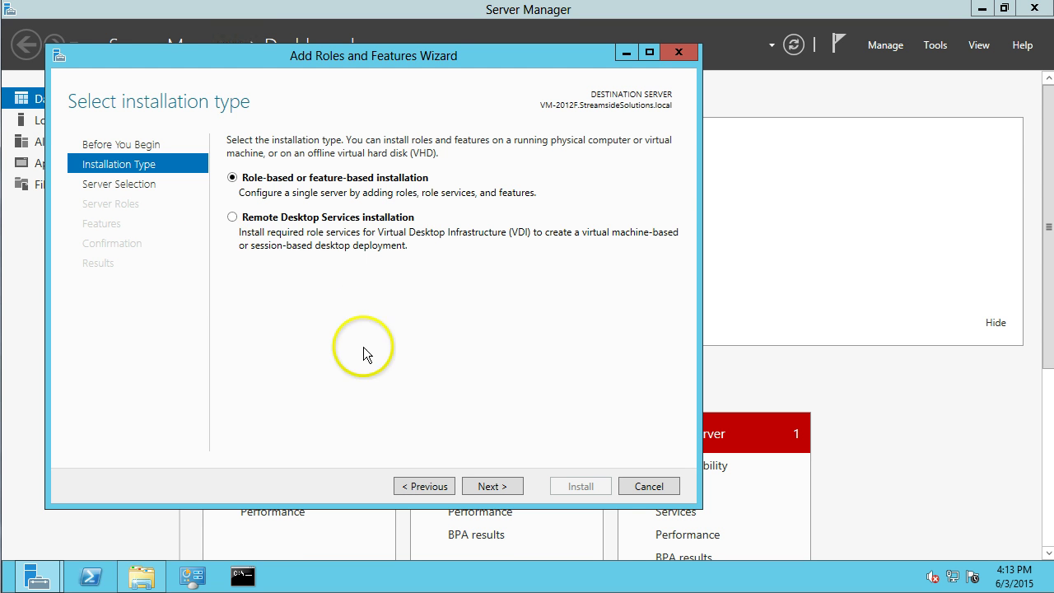
{"action": "left_click", "coordinate": [486, 486]}
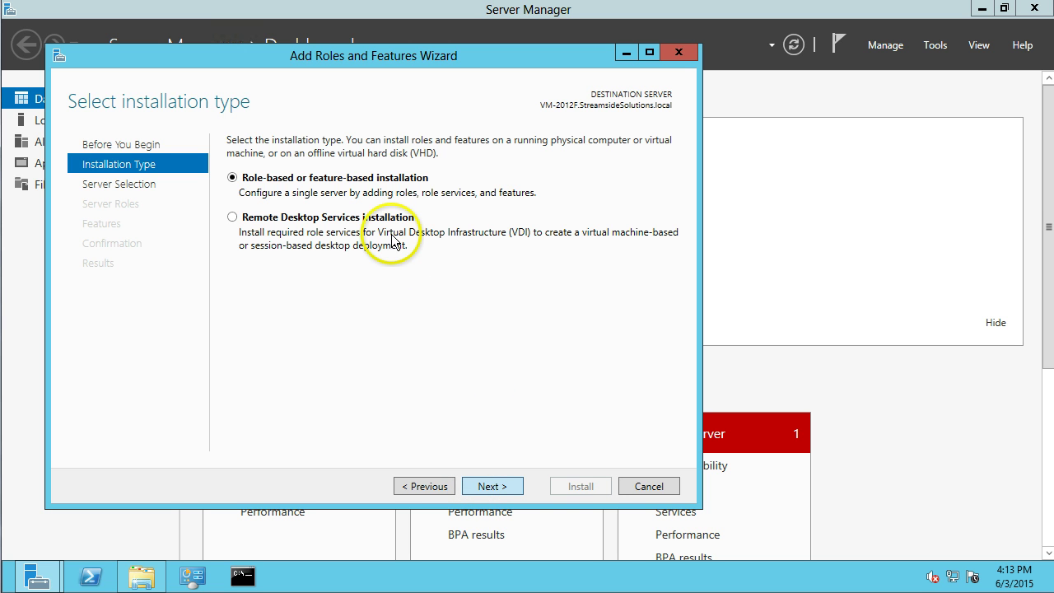
{"action": "left_click", "coordinate": [487, 486]}
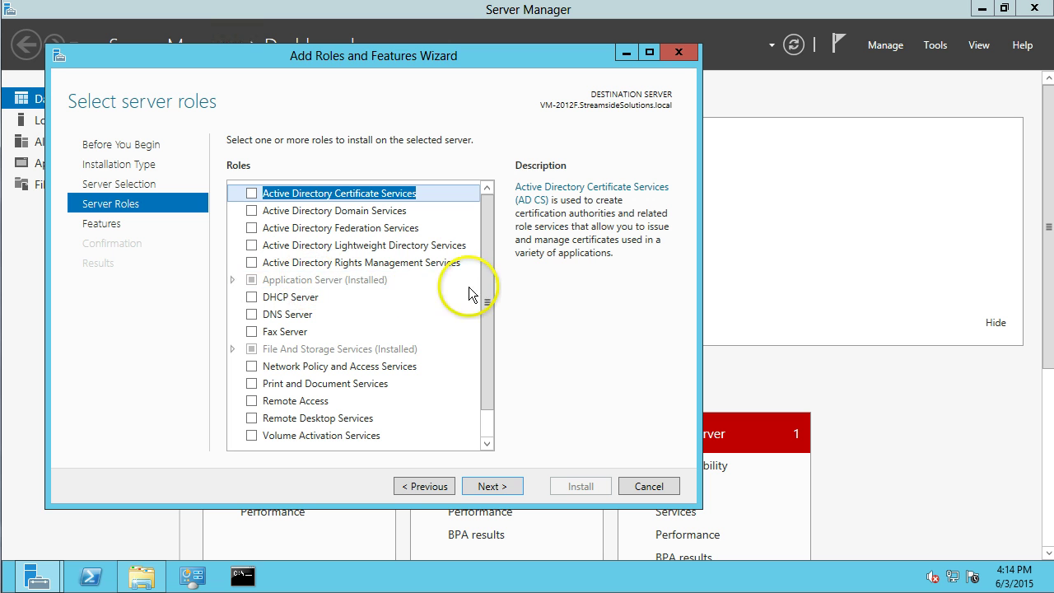
{"action": "scroll", "coordinate": [485, 306], "scroll_direction": "down", "scroll_amount": 1}
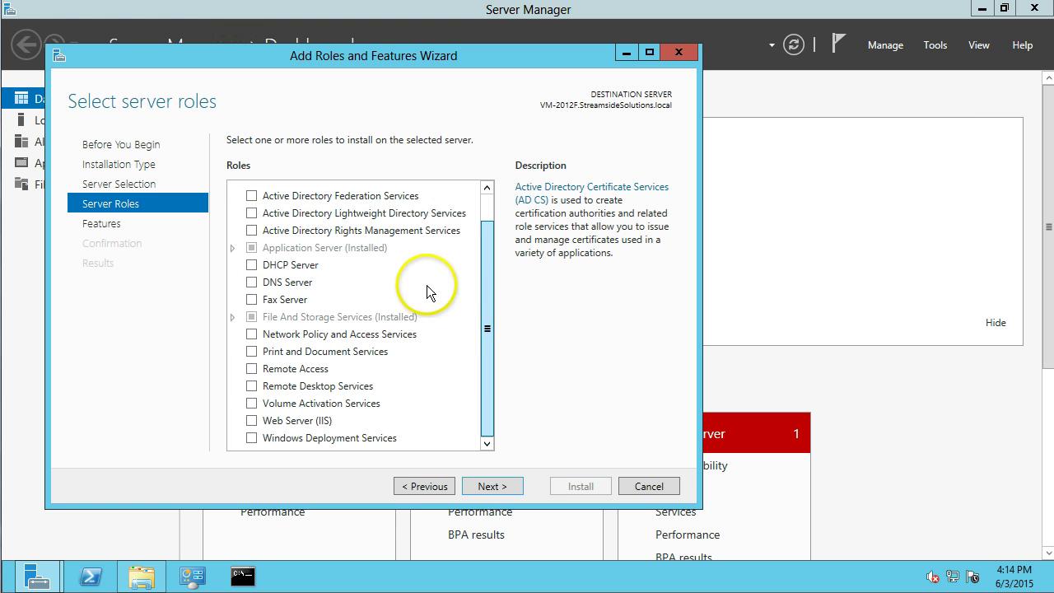
{"action": "left_click", "coordinate": [232, 247]}
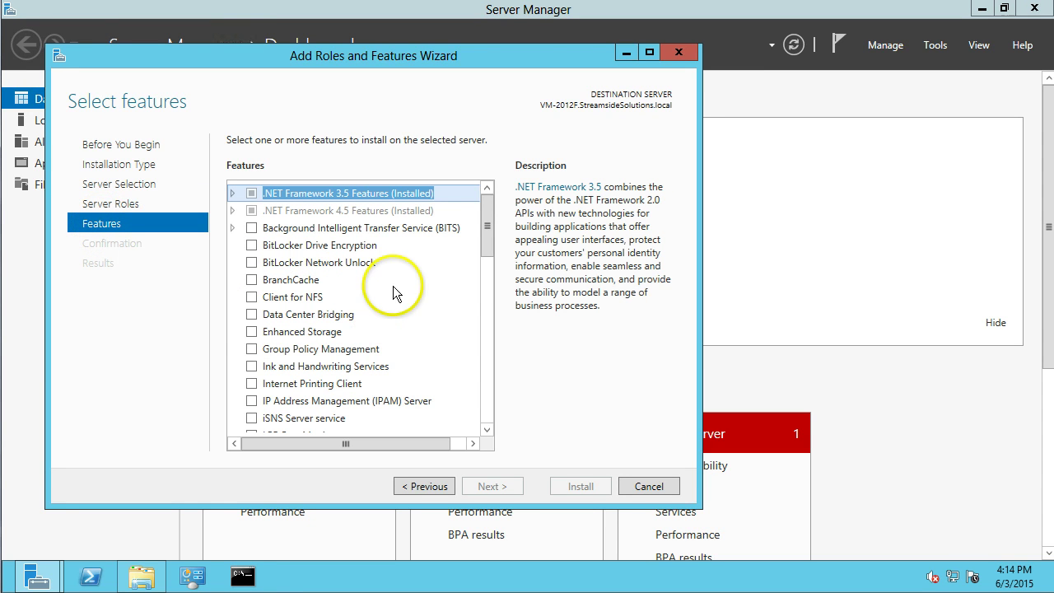
Select the Message Queuing Server feature under Message Queuing Services for installation
{"action": "left_click_drag", "start_coordinate": [487, 228], "coordinate": [494, 276]}
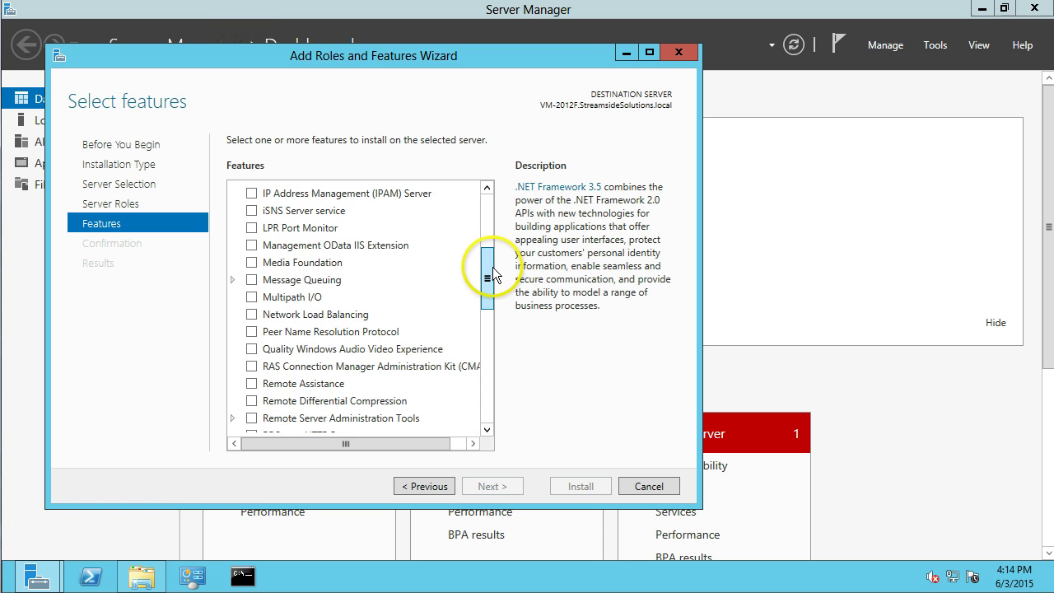
{"action": "left_click", "coordinate": [234, 281]}
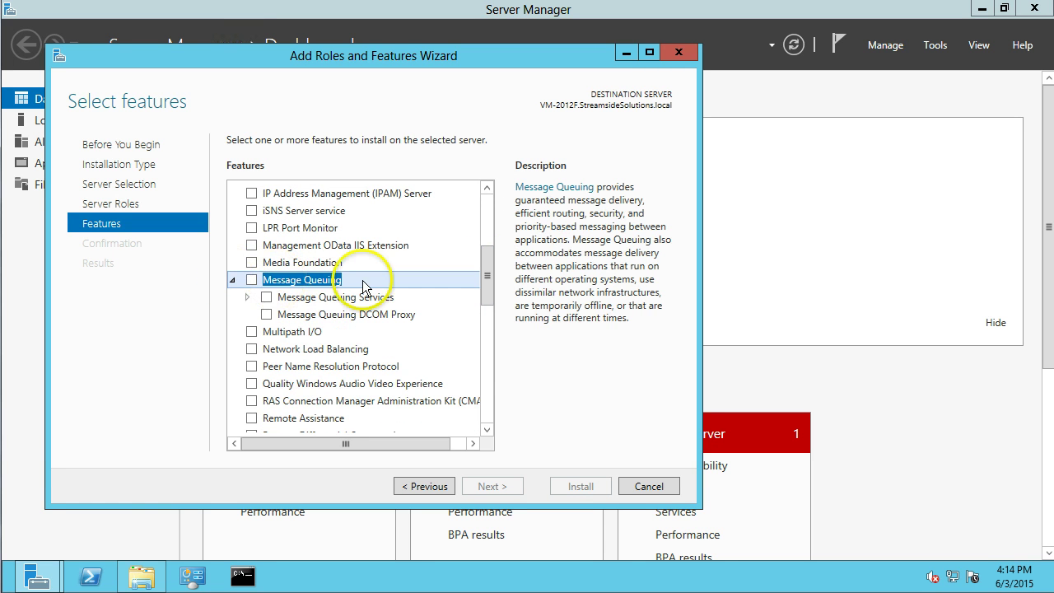
{"action": "left_click", "coordinate": [245, 297]}
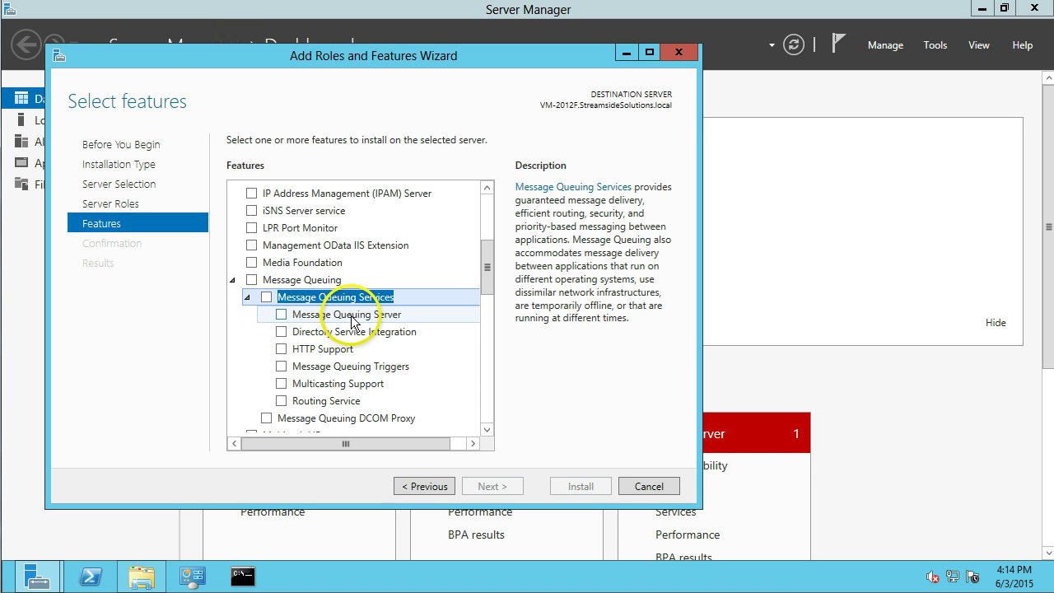
{"action": "left_click", "coordinate": [281, 315]}
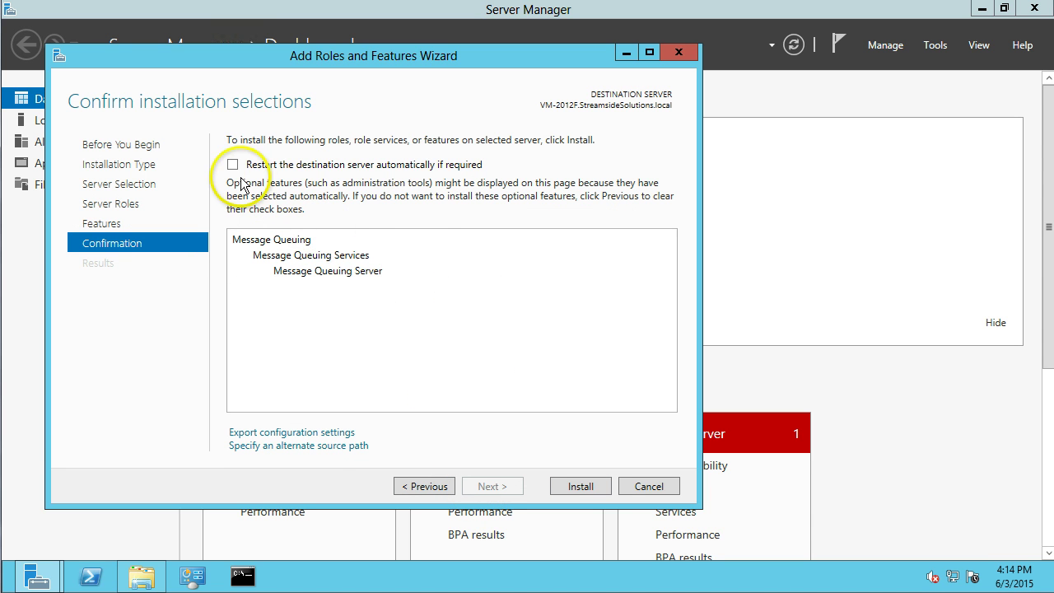
Allow automatic restart of the destination server, install the selected Message Queuing feature, and close the wizard and Server Manager
{"action": "left_click", "coordinate": [297, 164]}
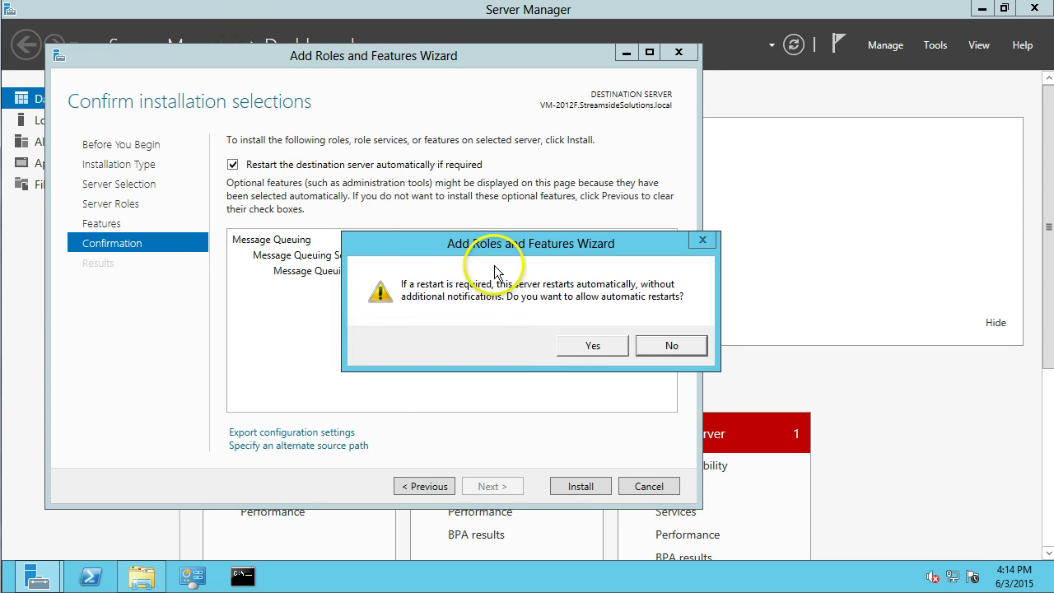
{"action": "left_click", "coordinate": [590, 345]}
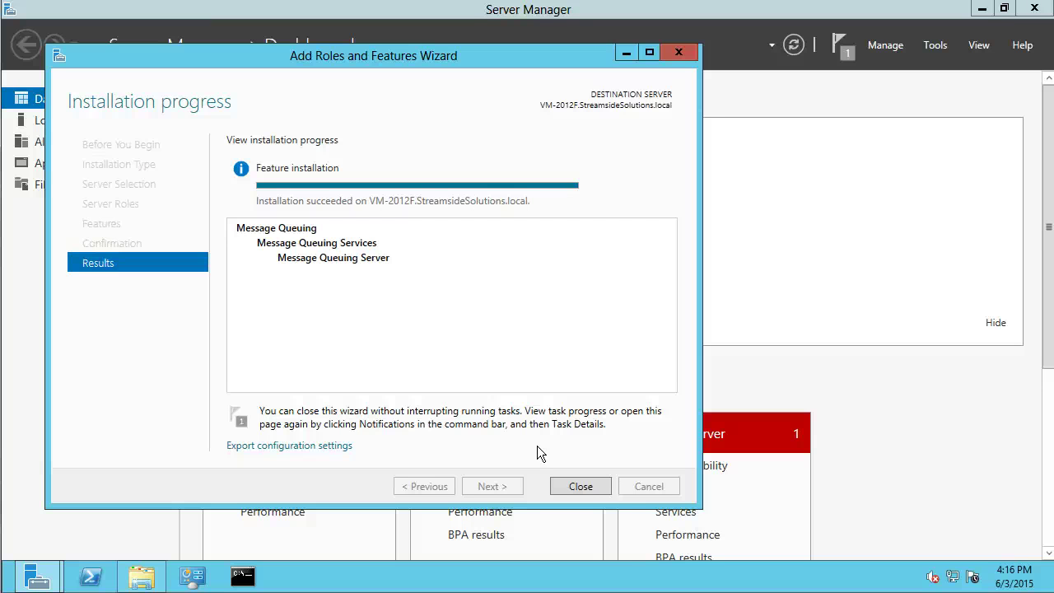
{"action": "left_click", "coordinate": [579, 487]}
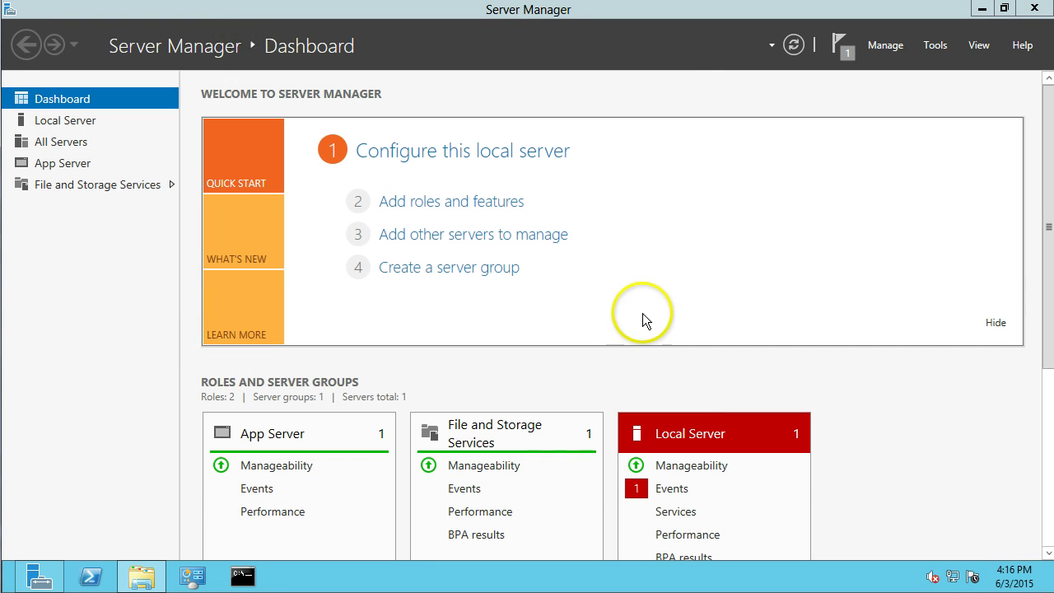
{"action": "left_click", "coordinate": [1036, 18]}
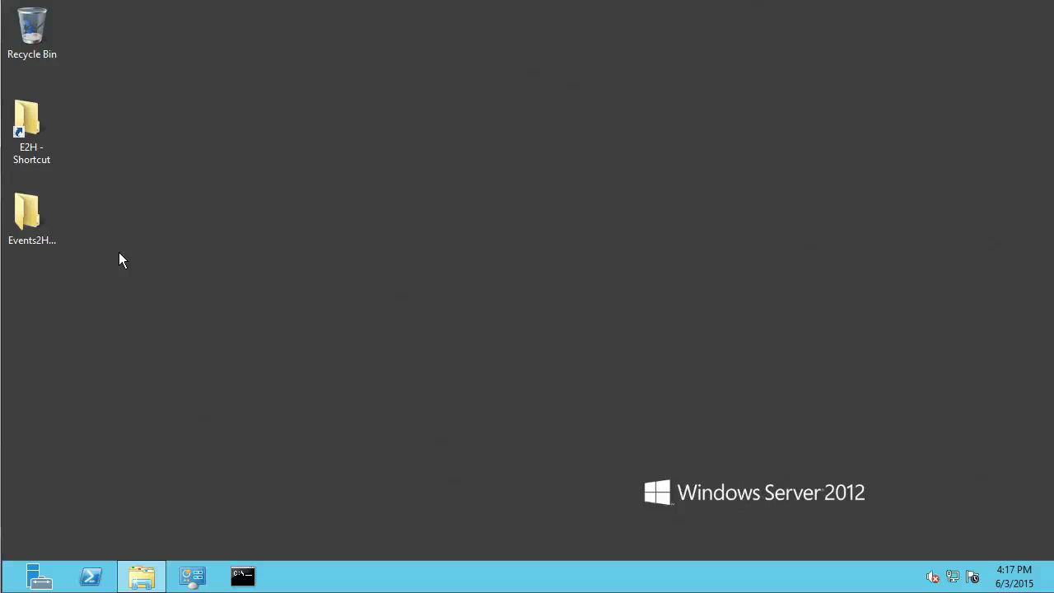
Run the SQLEXPRWT_x64_ENU installer from the Events2HVAC desktop folder and allow it to make changes to the computer
{"action": "left_click", "coordinate": [38, 223]}
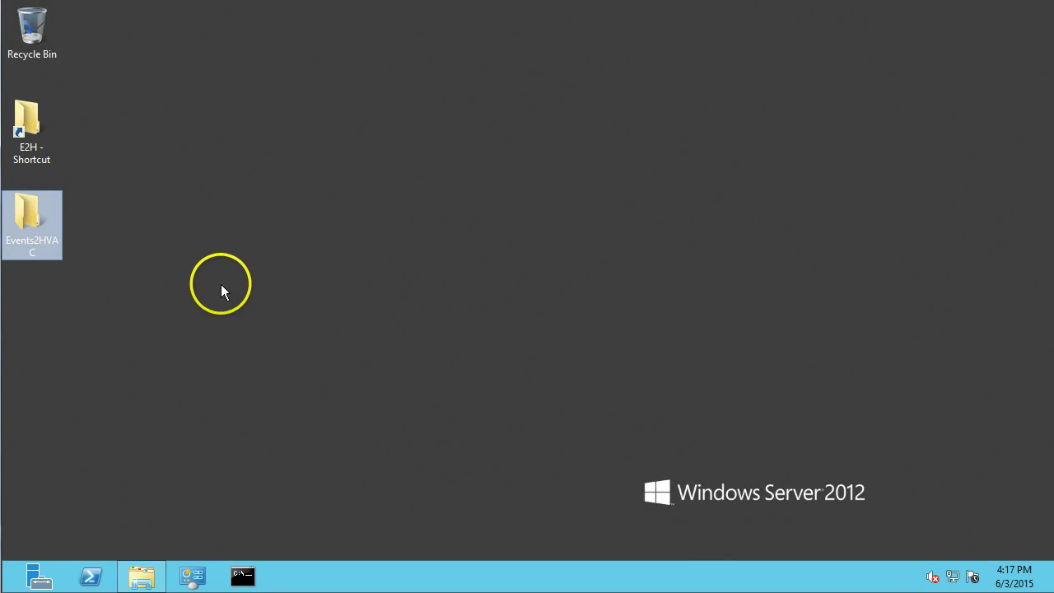
{"action": "left_click", "coordinate": [260, 252]}
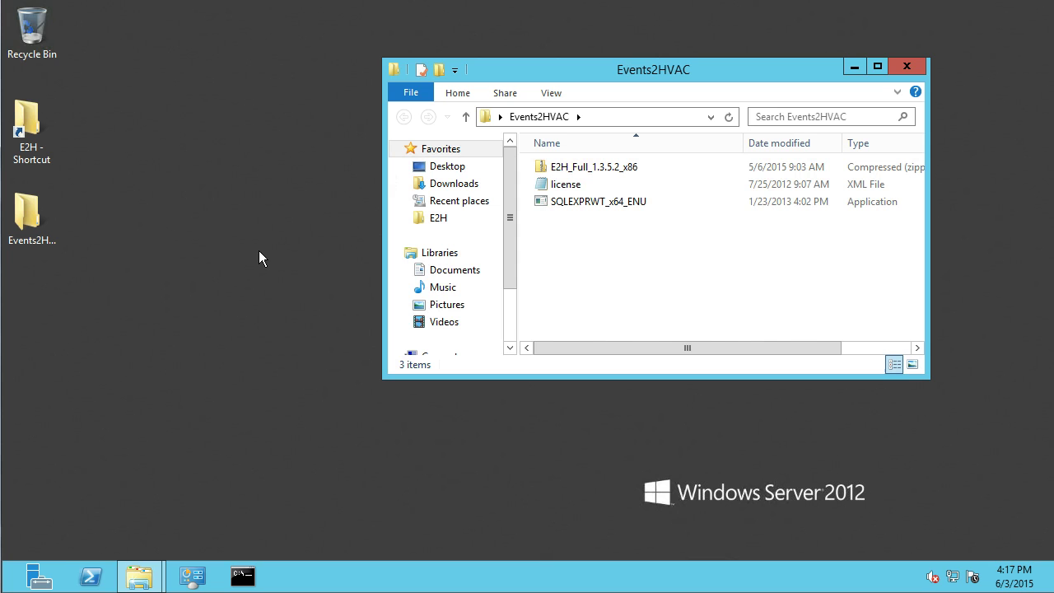
{"action": "left_click", "coordinate": [582, 205]}
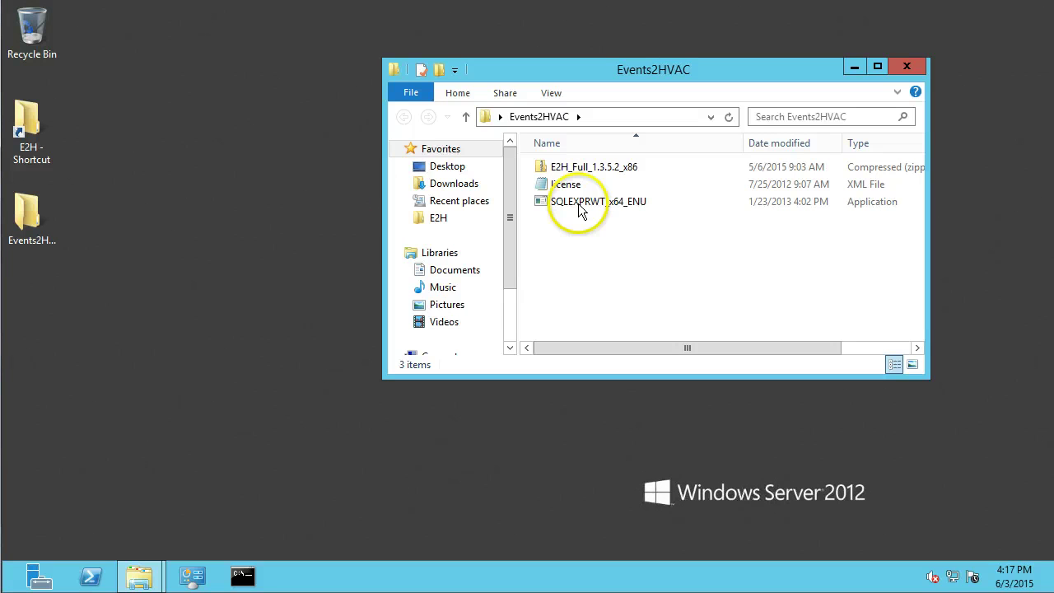
{"action": "left_click", "coordinate": [647, 206]}
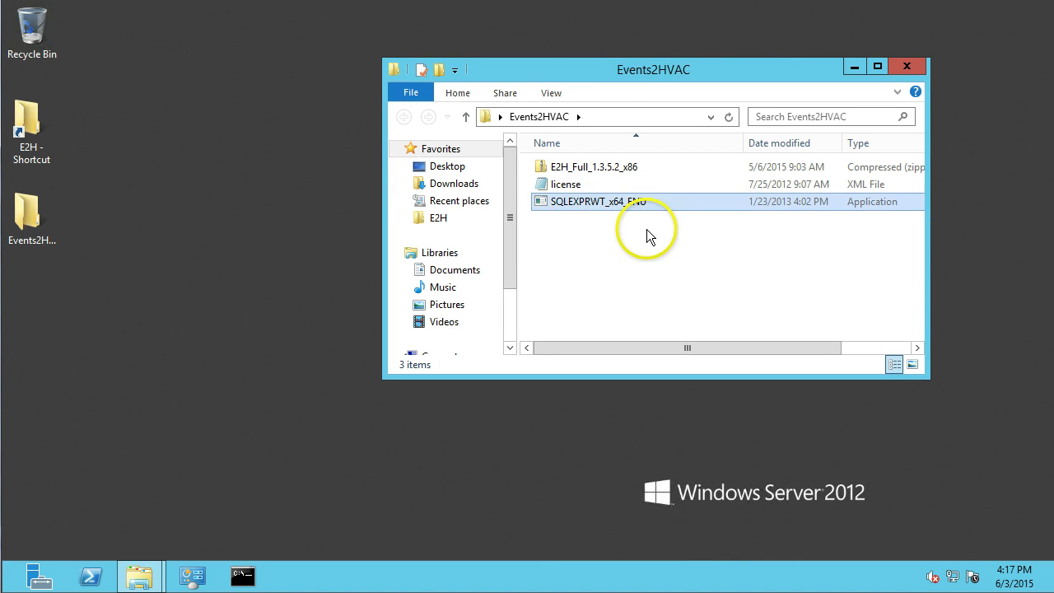
{"action": "left_click", "coordinate": [576, 204]}
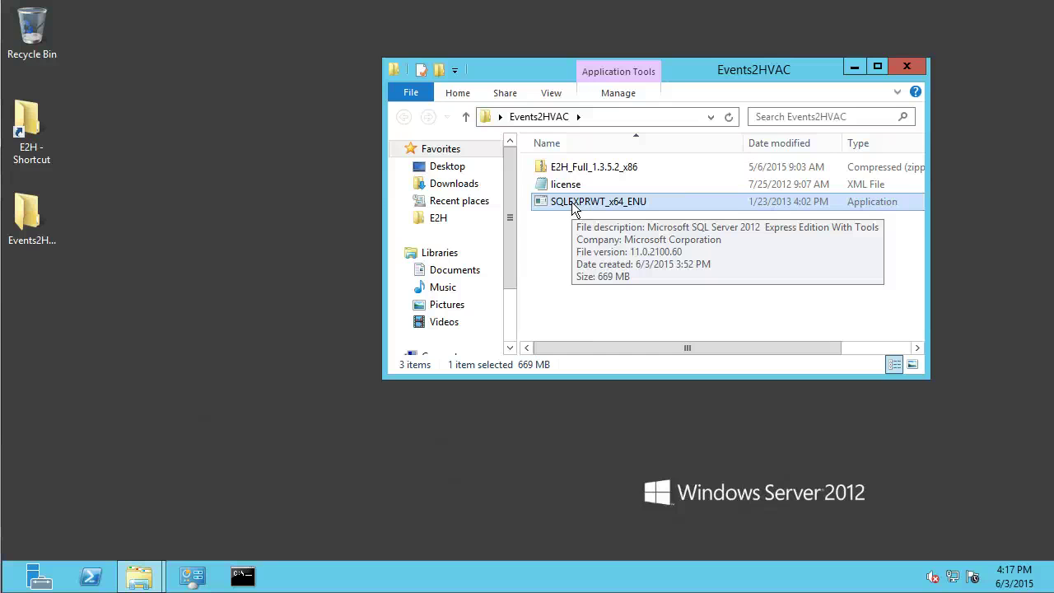
{"action": "double_click", "coordinate": [575, 206]}
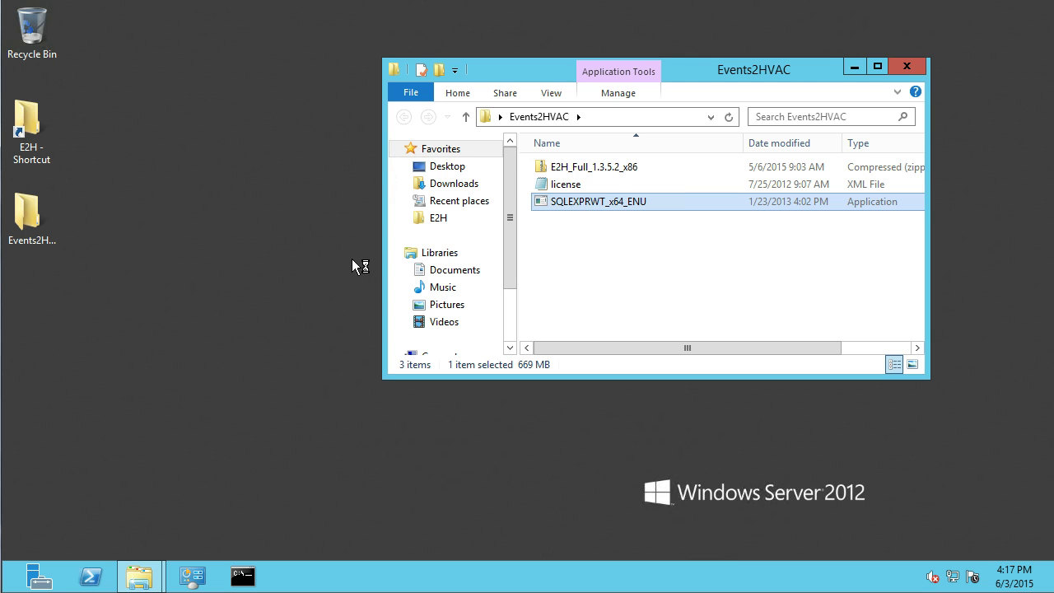
{"action": "left_click", "coordinate": [854, 66]}
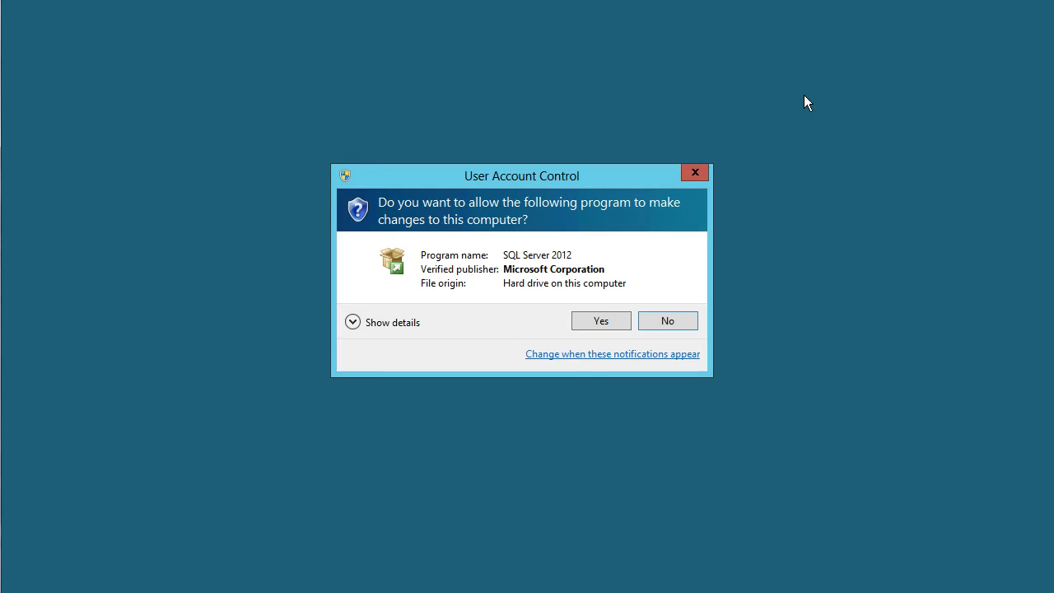
{"action": "left_click", "coordinate": [605, 314]}
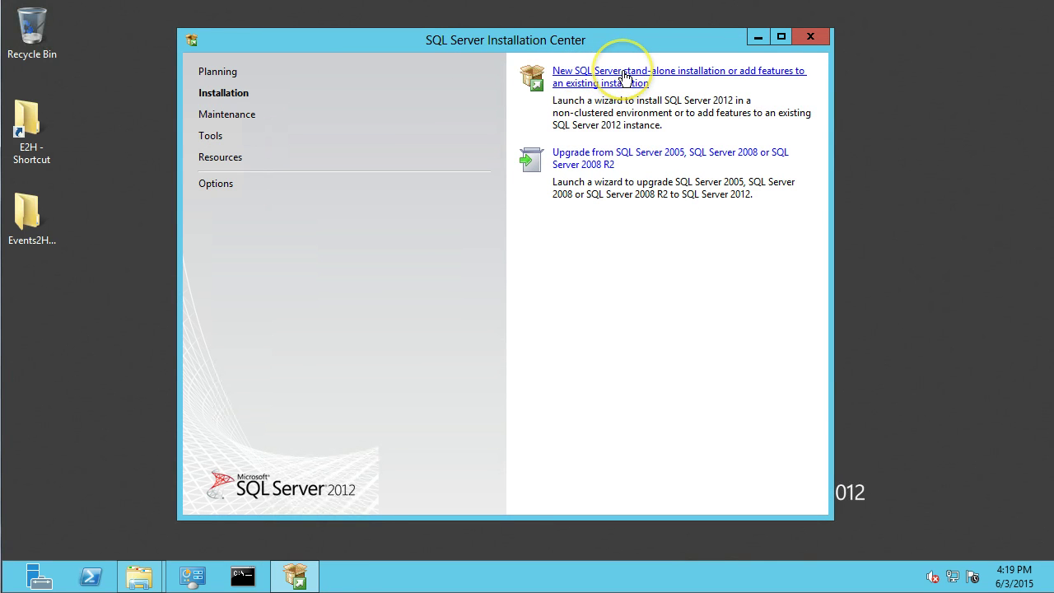
Launch a new SQL Server stand-alone installation and accept the license terms
{"action": "left_click", "coordinate": [624, 76]}
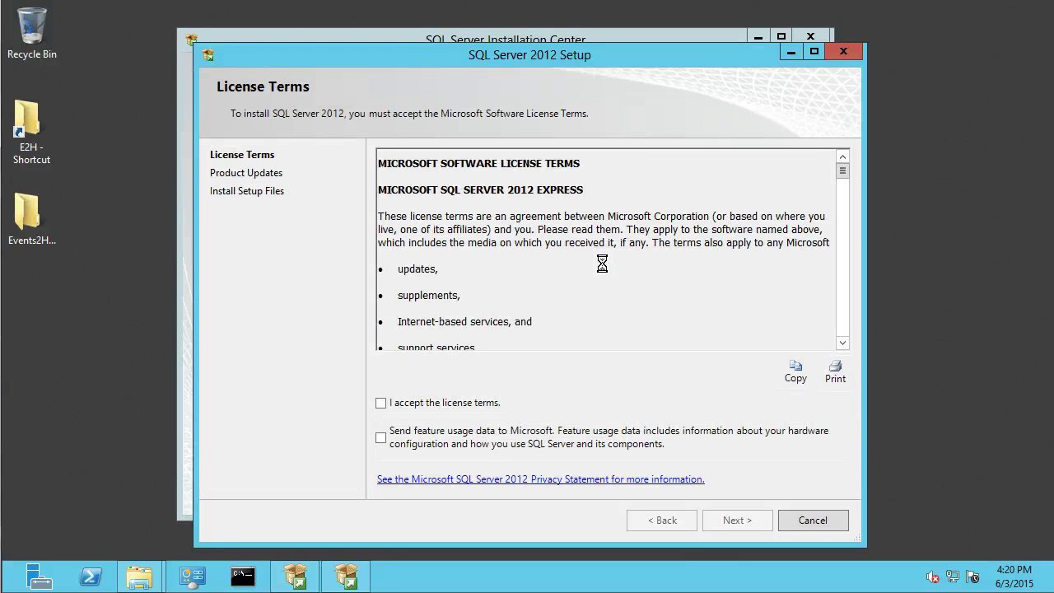
{"action": "left_click", "coordinate": [381, 402]}
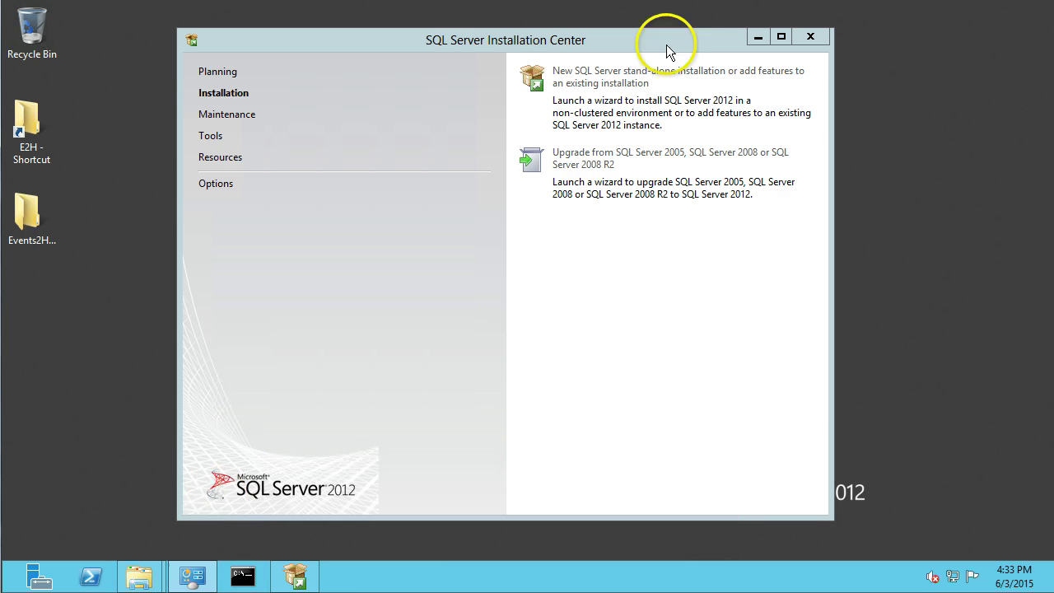
Relaunch the stand-alone installation and proceed with the preselected features, the named instance SQLExpress and the default service accounts
{"action": "left_click", "coordinate": [590, 86]}
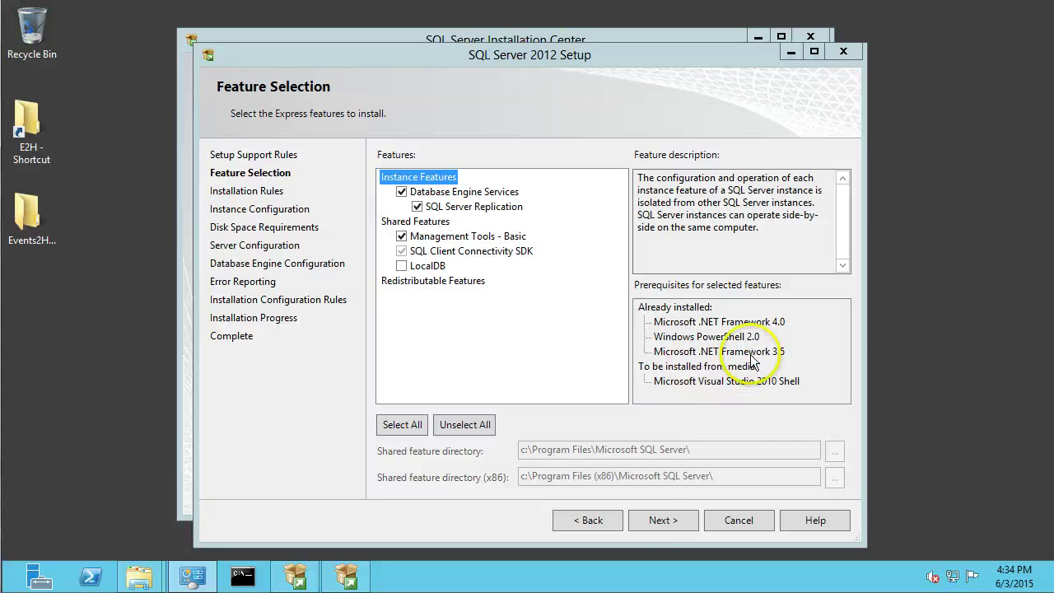
{"action": "left_click", "coordinate": [663, 521]}
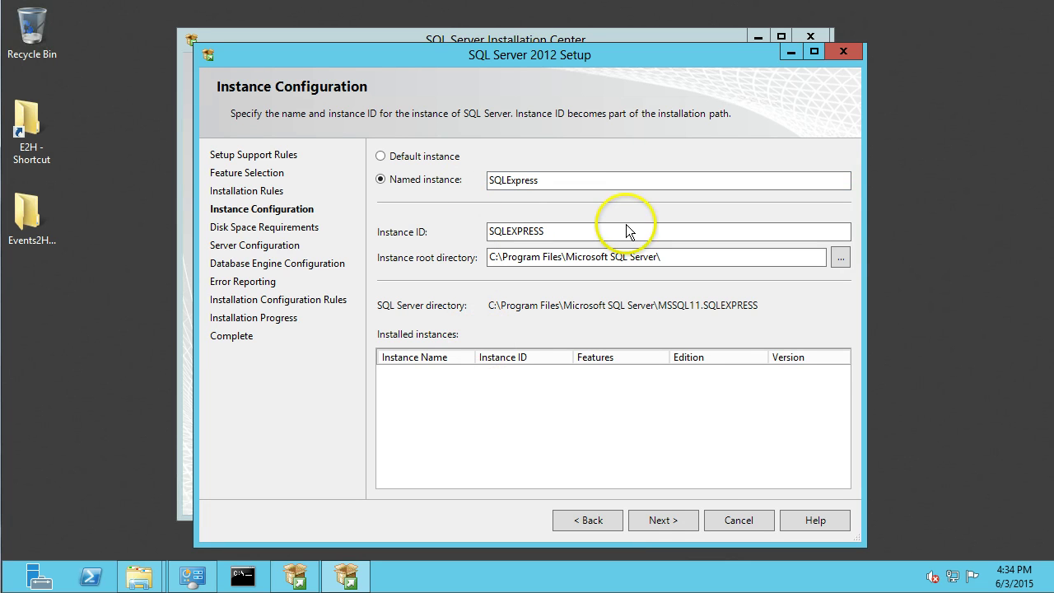
{"action": "left_click", "coordinate": [674, 520]}
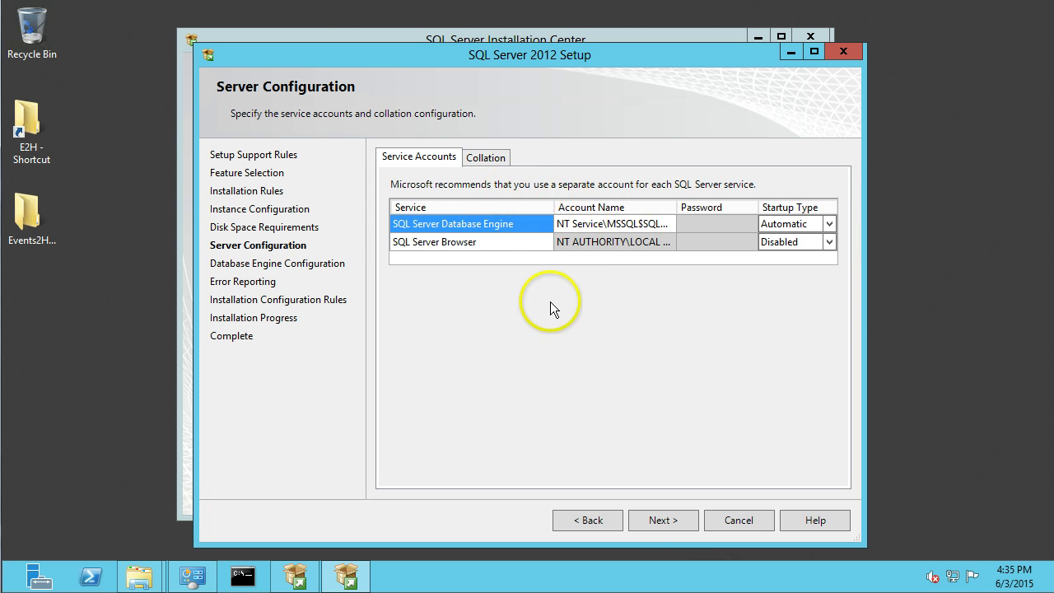
{"action": "left_click", "coordinate": [663, 522]}
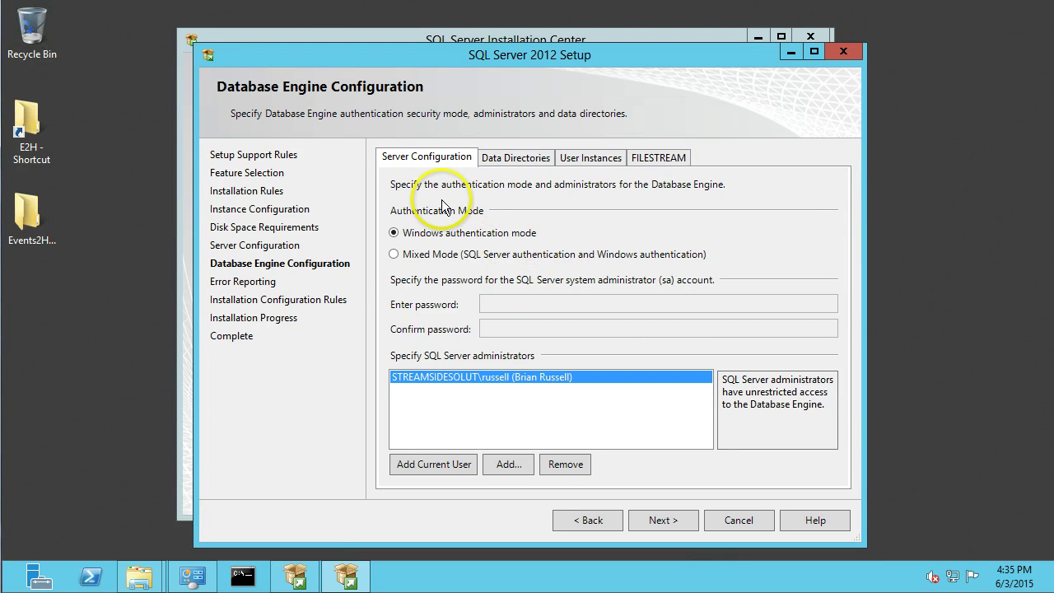
Choose Mixed Mode authentication, enter and confirm the sa account password, and continue the installation without sending error reports
{"action": "left_click", "coordinate": [436, 254]}
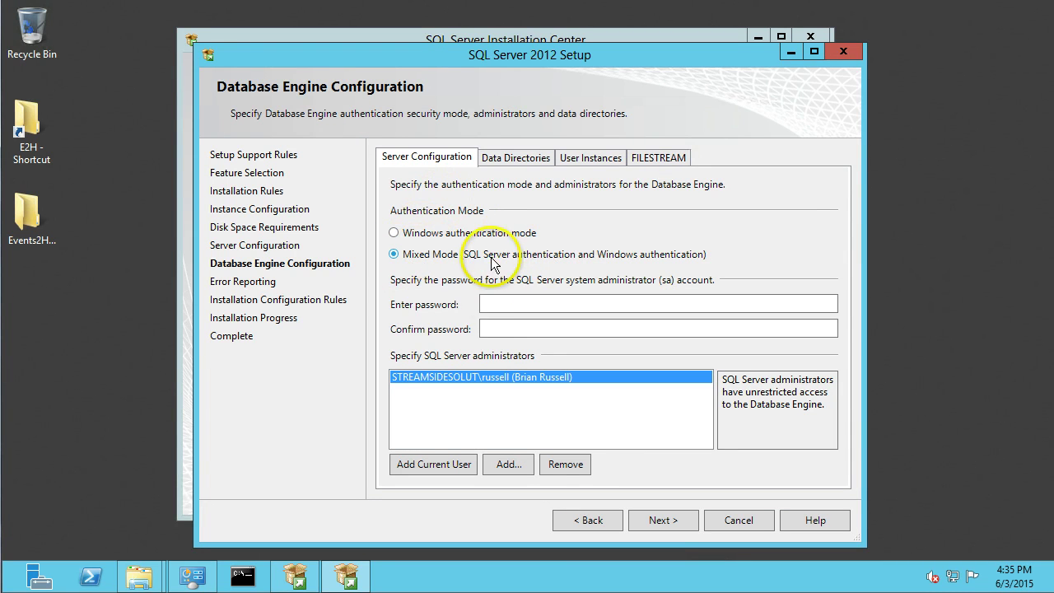
{"action": "left_click", "coordinate": [497, 303]}
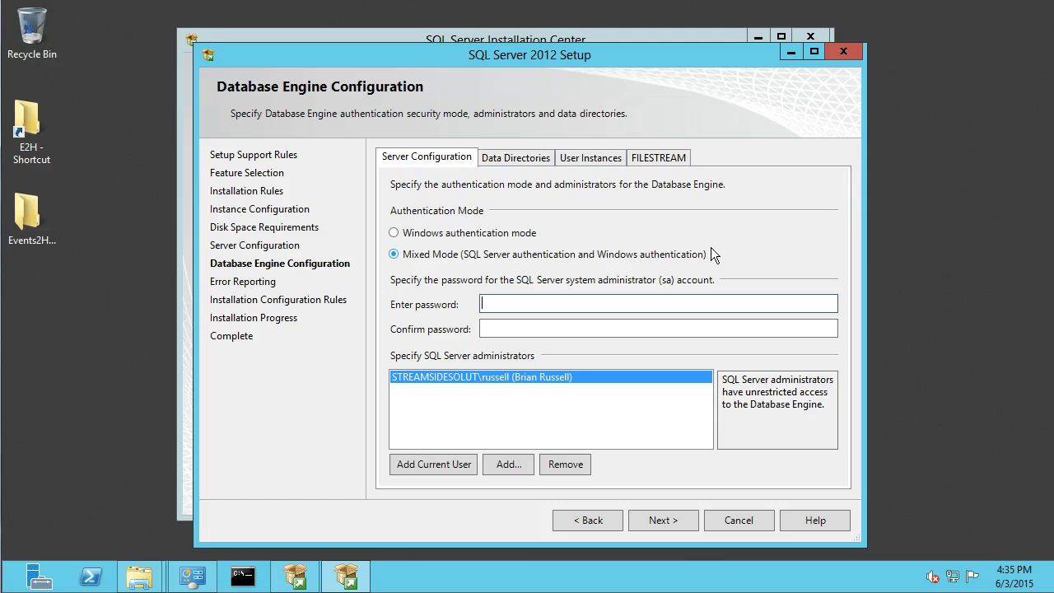
{"action": "type", "text": "*********"}
{"action": "key", "text": "Tab"}
{"action": "type", "text": "********"}
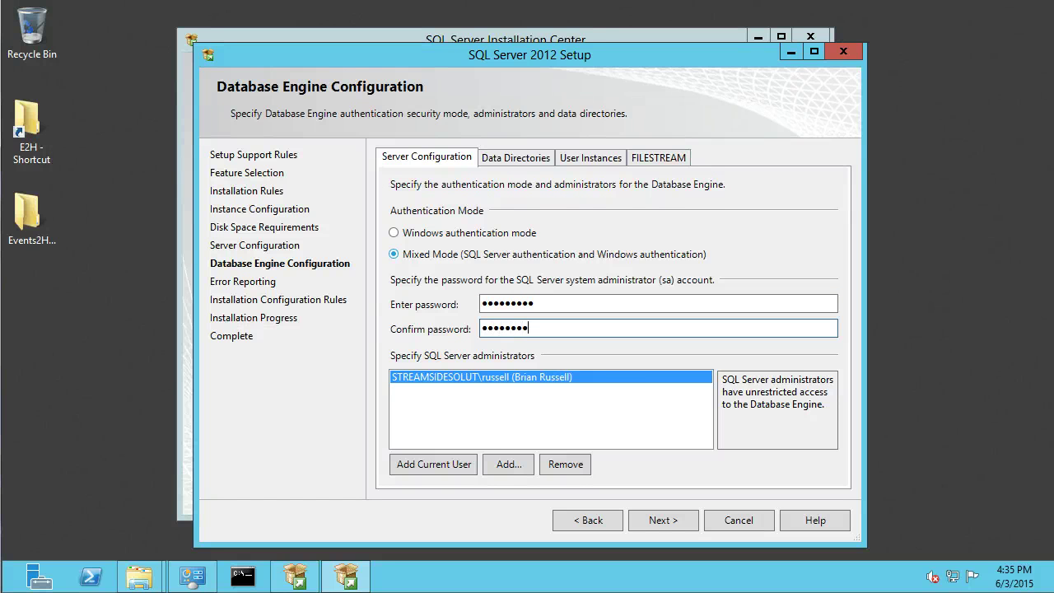
{"action": "type", "text": "*"}
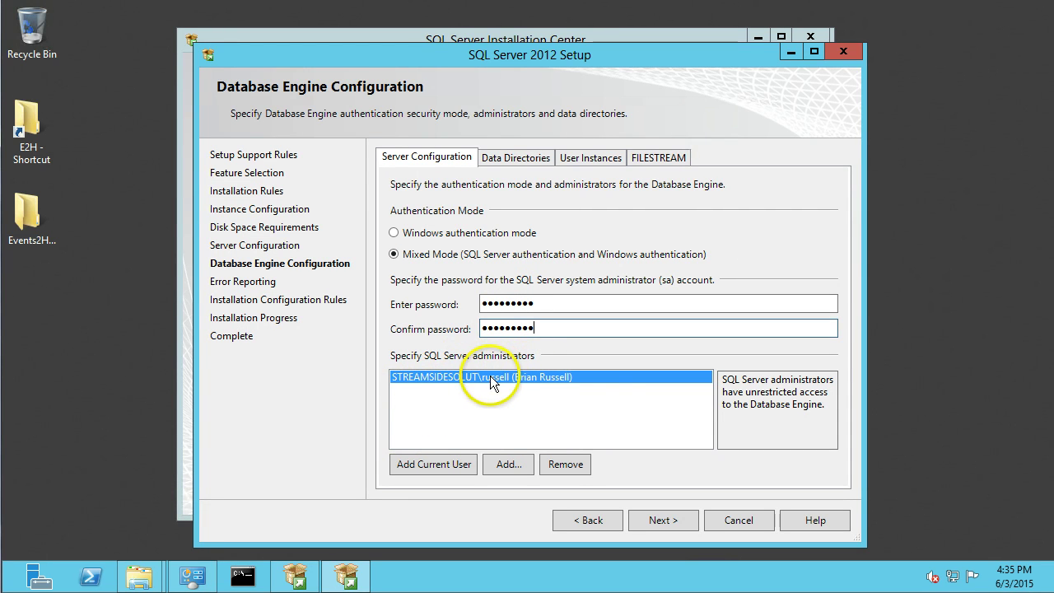
{"action": "left_click", "coordinate": [673, 523]}
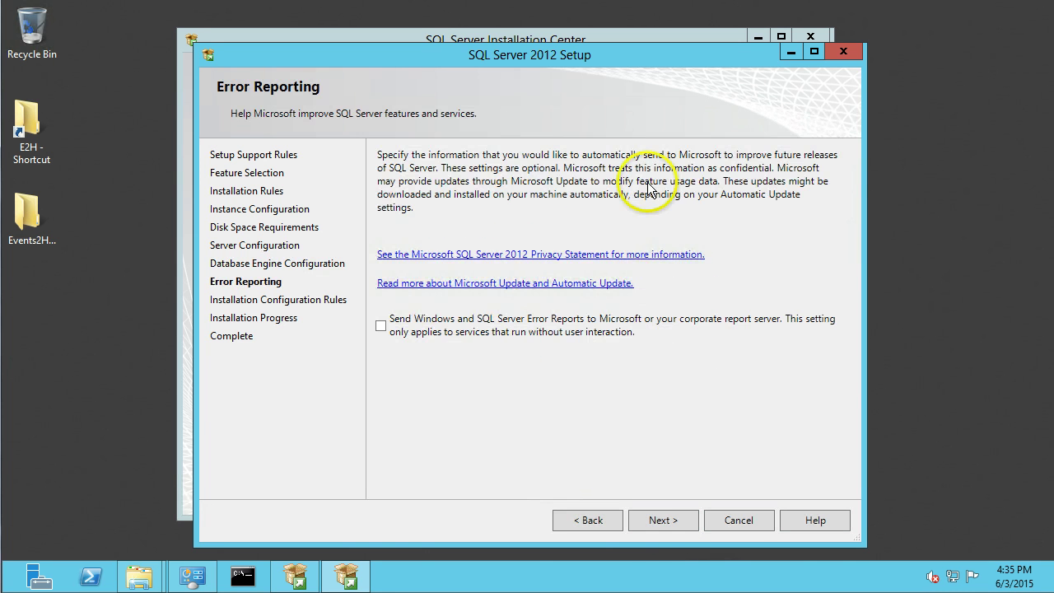
{"action": "left_click", "coordinate": [663, 519]}
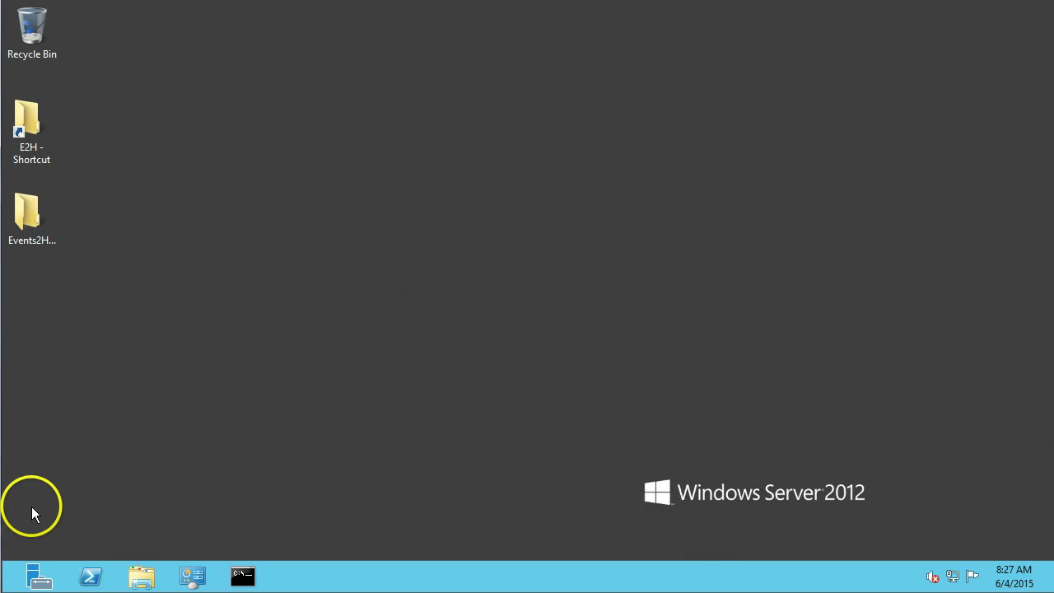
Switch to SQL Server Management Studio by launching it from the Start screen
{"action": "left_click", "coordinate": [10, 578]}
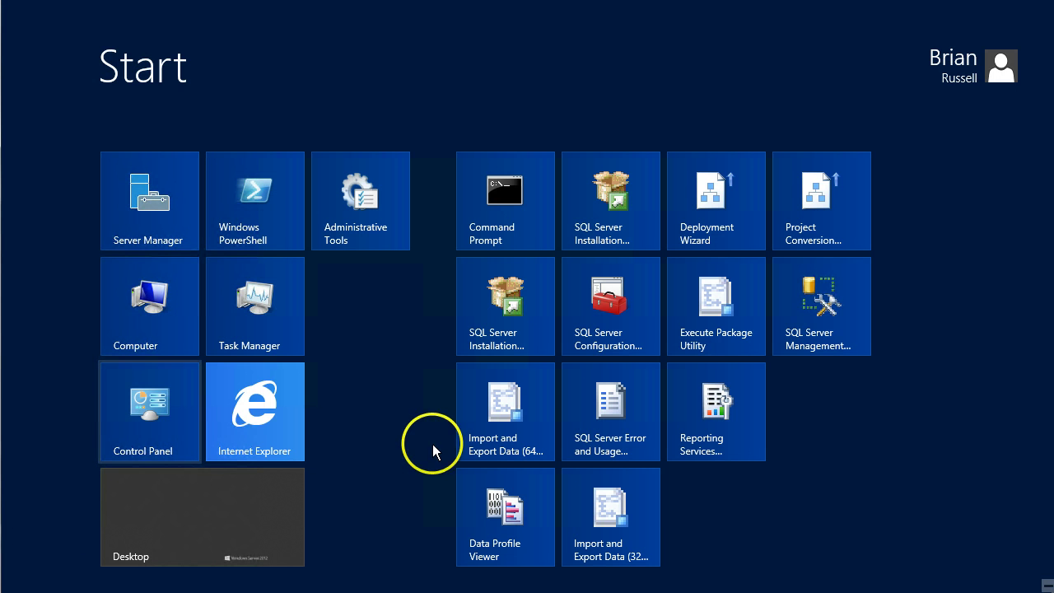
{"action": "left_click", "coordinate": [826, 312]}
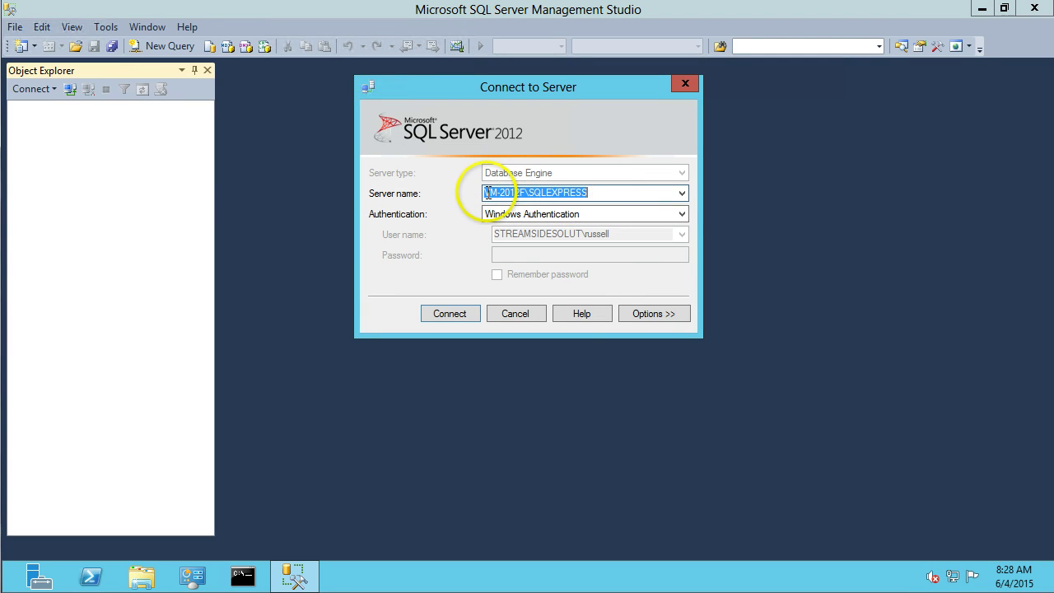
Connect to the VM-2012F\SQLEXPRESS database engine with Windows Authentication and examine its Security and System Databases folders
{"action": "left_click_drag", "start_coordinate": [487, 192], "coordinate": [592, 191]}
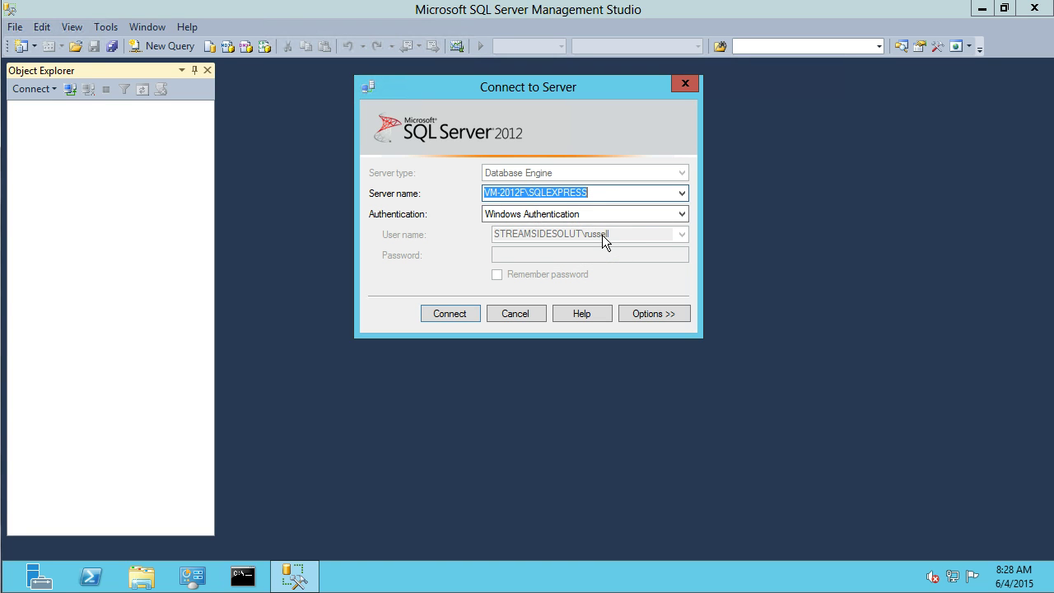
{"action": "left_click", "coordinate": [450, 315]}
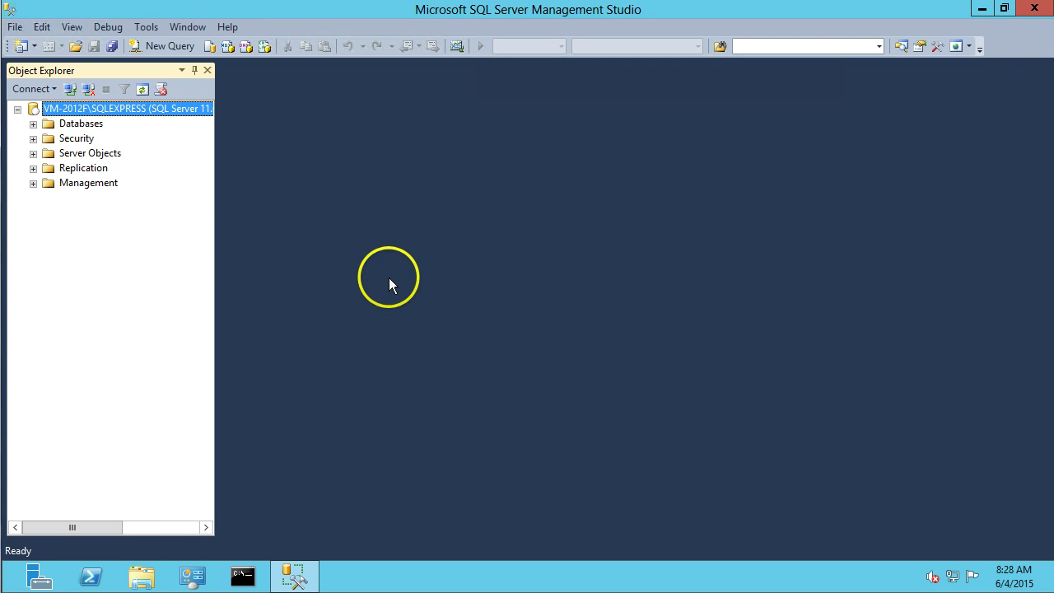
{"action": "left_click", "coordinate": [33, 138]}
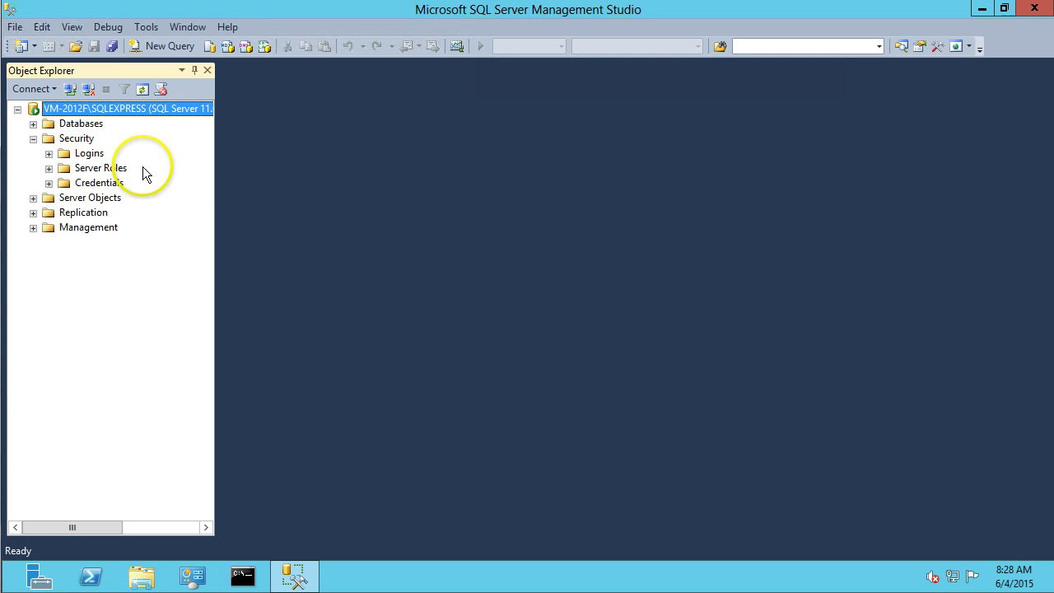
{"action": "left_click", "coordinate": [33, 123]}
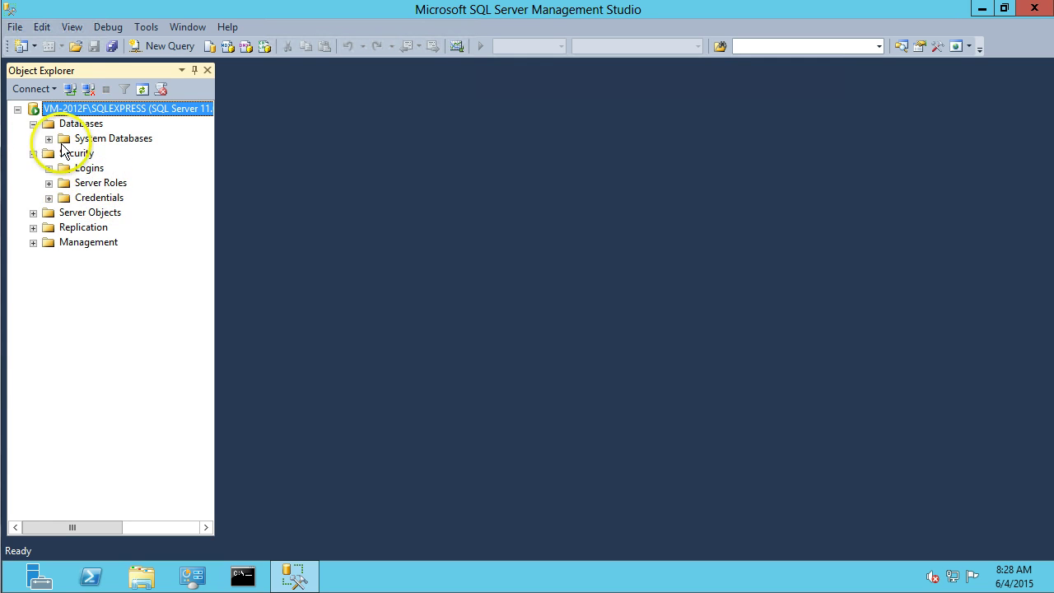
{"action": "left_click", "coordinate": [48, 139]}
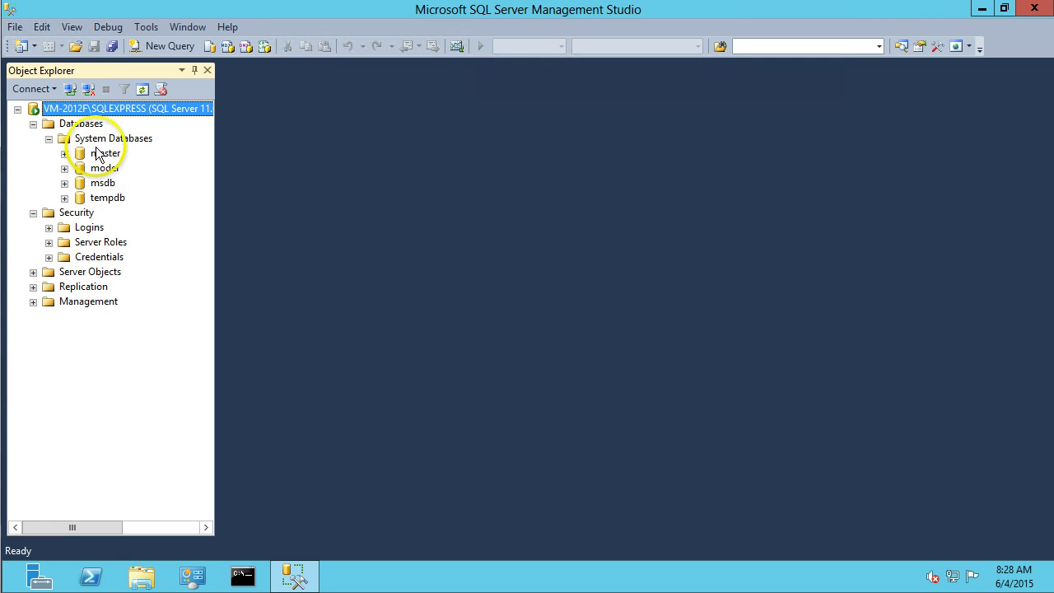
{"action": "left_click", "coordinate": [48, 138]}
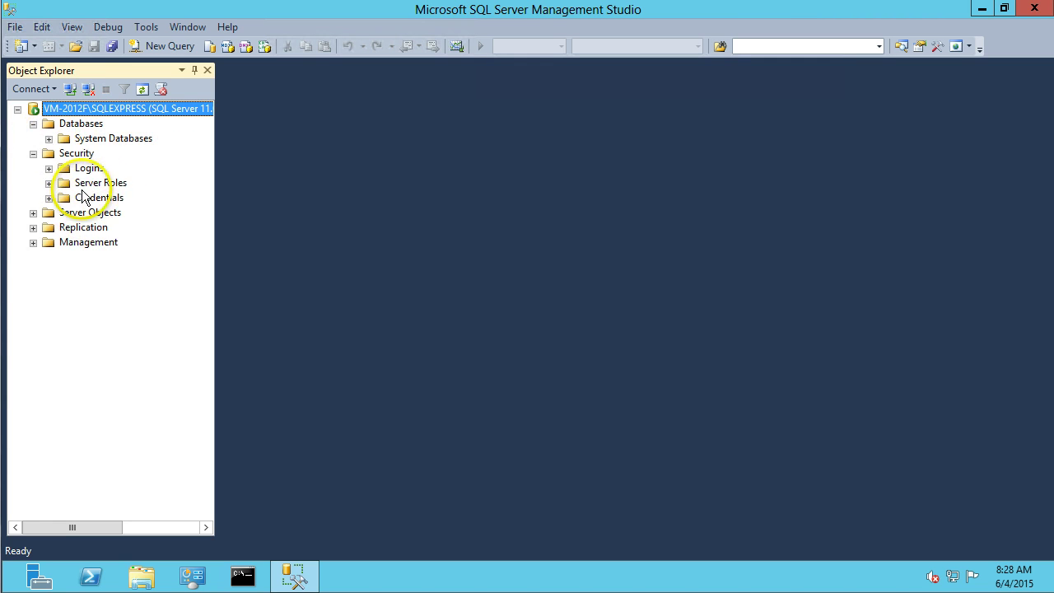
{"action": "left_click", "coordinate": [48, 138]}
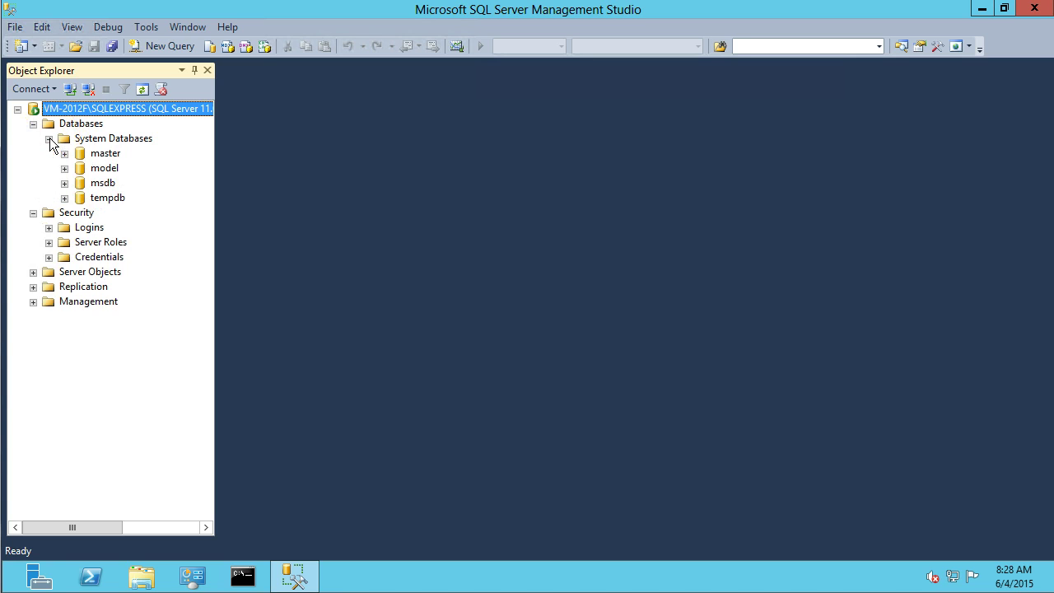
{"action": "left_click", "coordinate": [48, 139]}
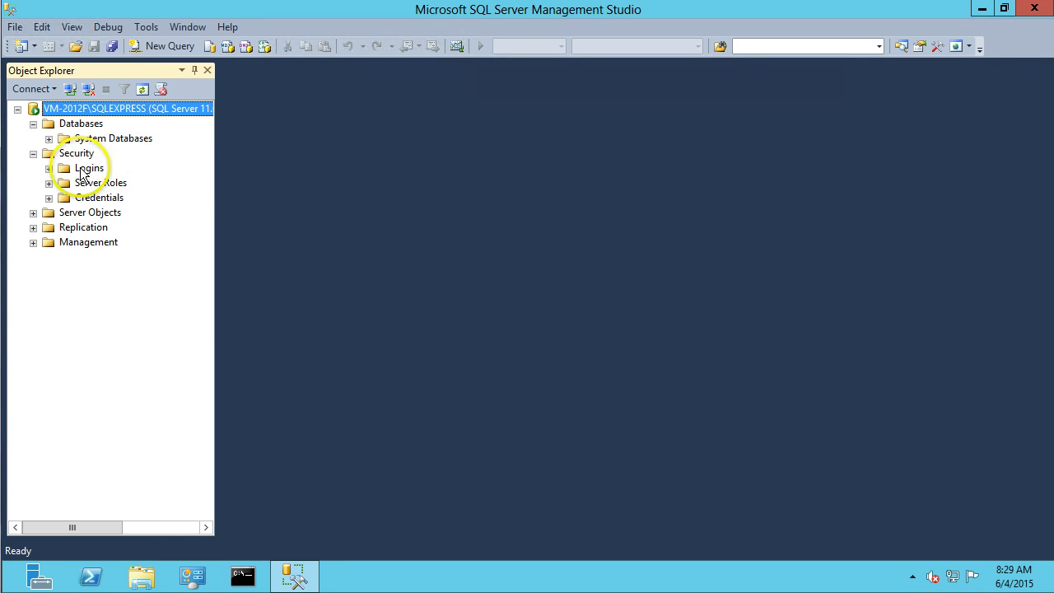
Grant the sysadmin server role to the NT AUTHORITY\SYSTEM login and save the login properties
{"action": "left_click", "coordinate": [49, 169]}
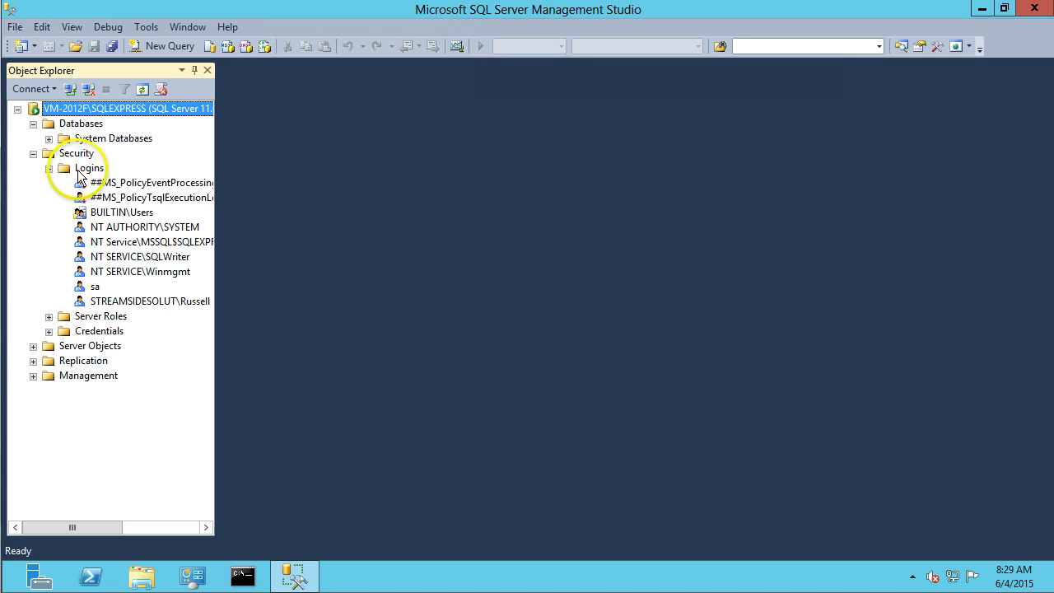
{"action": "left_click", "coordinate": [97, 232]}
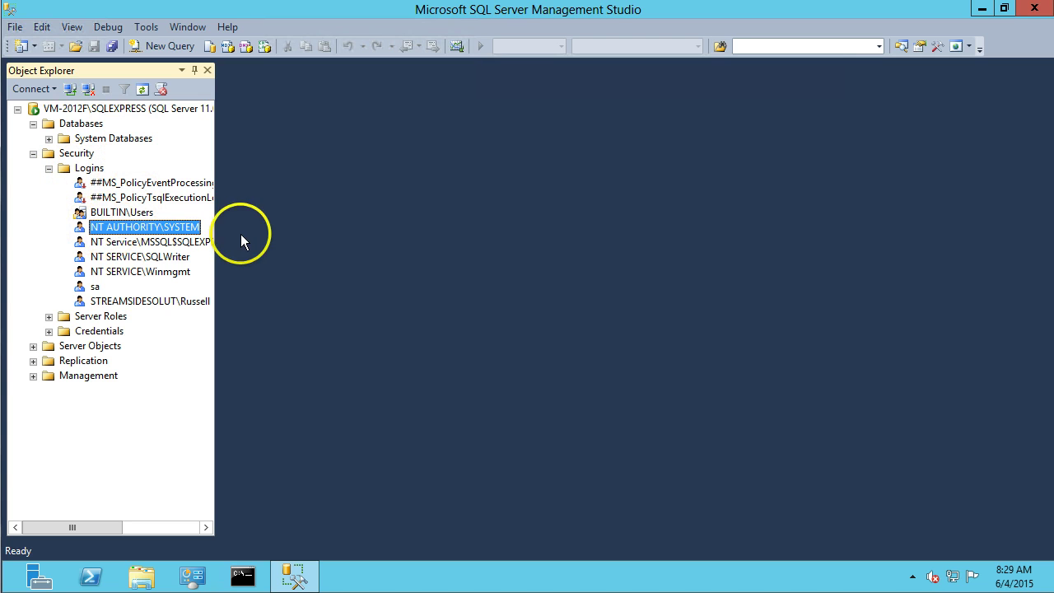
{"action": "double_click", "coordinate": [140, 228]}
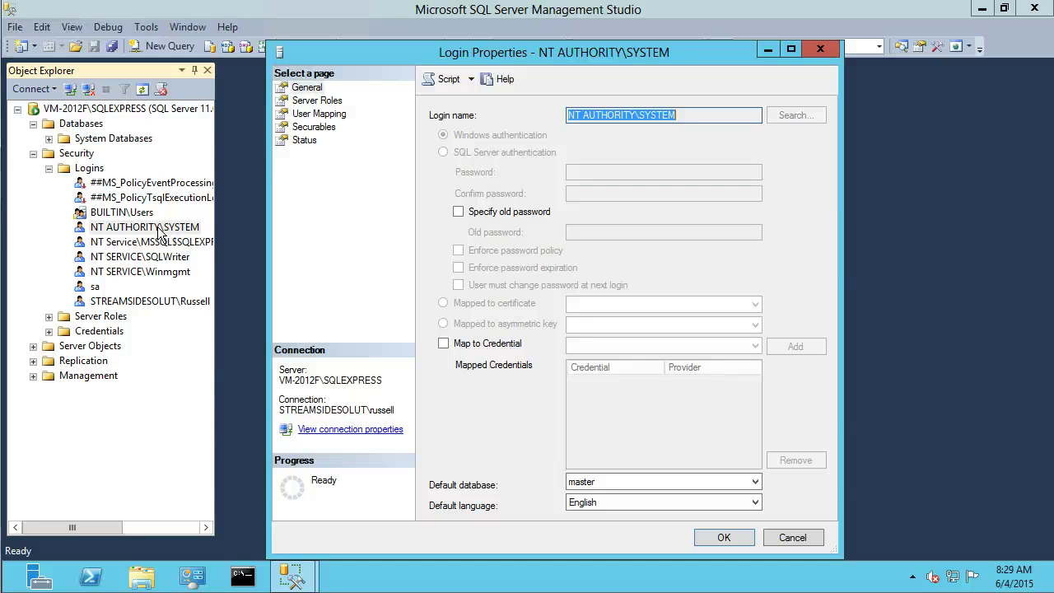
{"action": "left_click", "coordinate": [307, 102]}
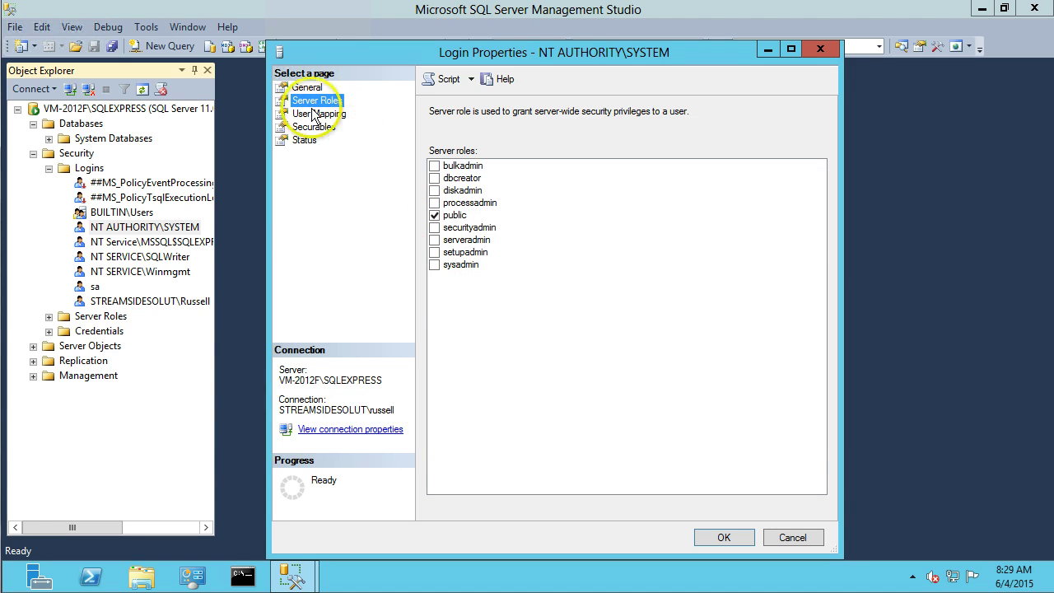
{"action": "left_click", "coordinate": [458, 266]}
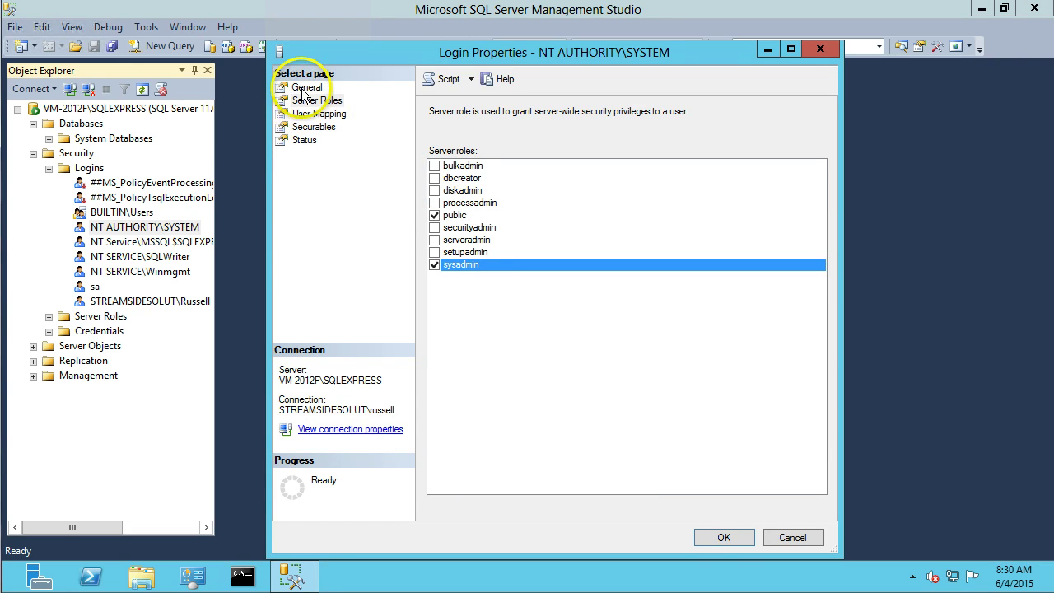
{"action": "left_click", "coordinate": [708, 527]}
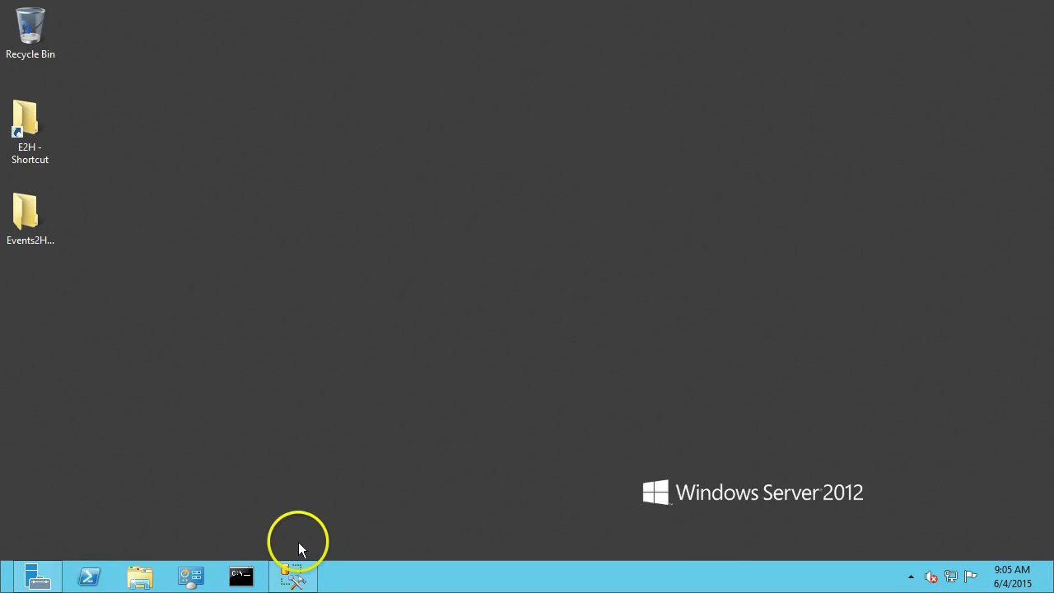
Return to SQL Server Management Studio and check the remote connections setting in the VM-2012F\SQLEXPRESS server properties
{"action": "left_click", "coordinate": [294, 576]}
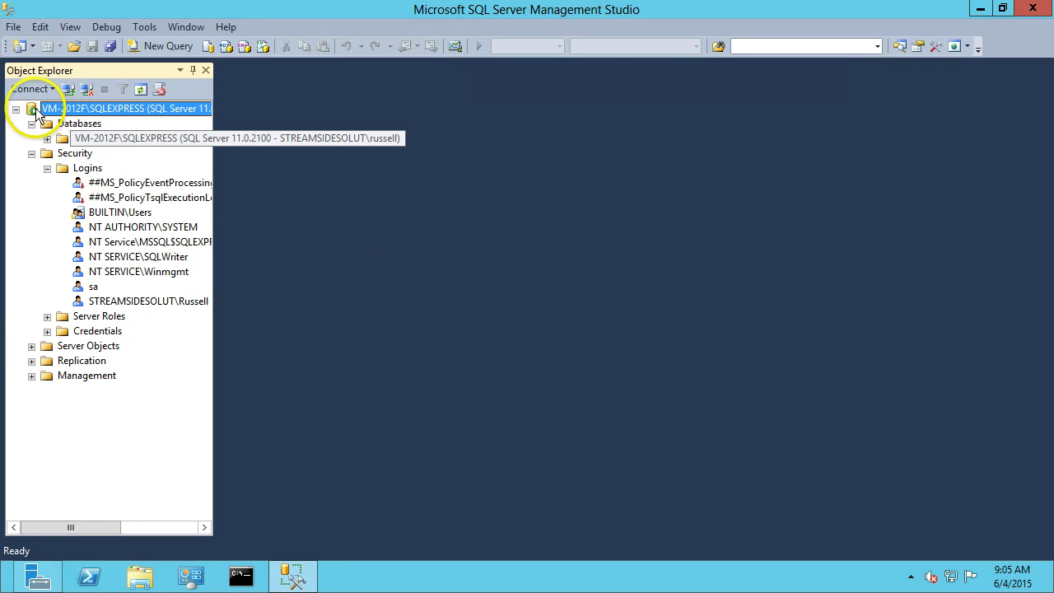
{"action": "right_click", "coordinate": [54, 111]}
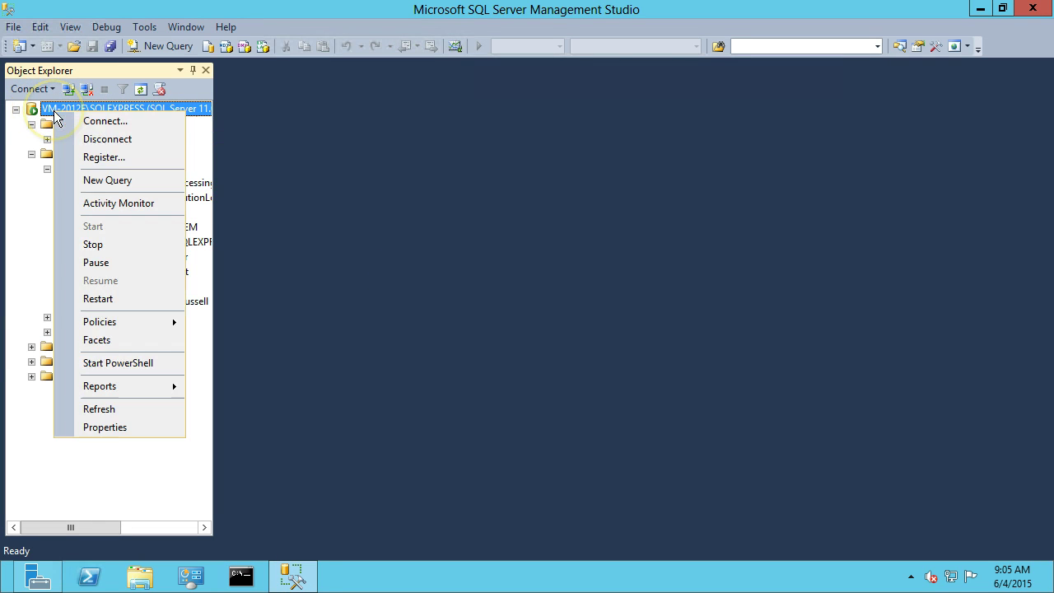
{"action": "left_click", "coordinate": [93, 430]}
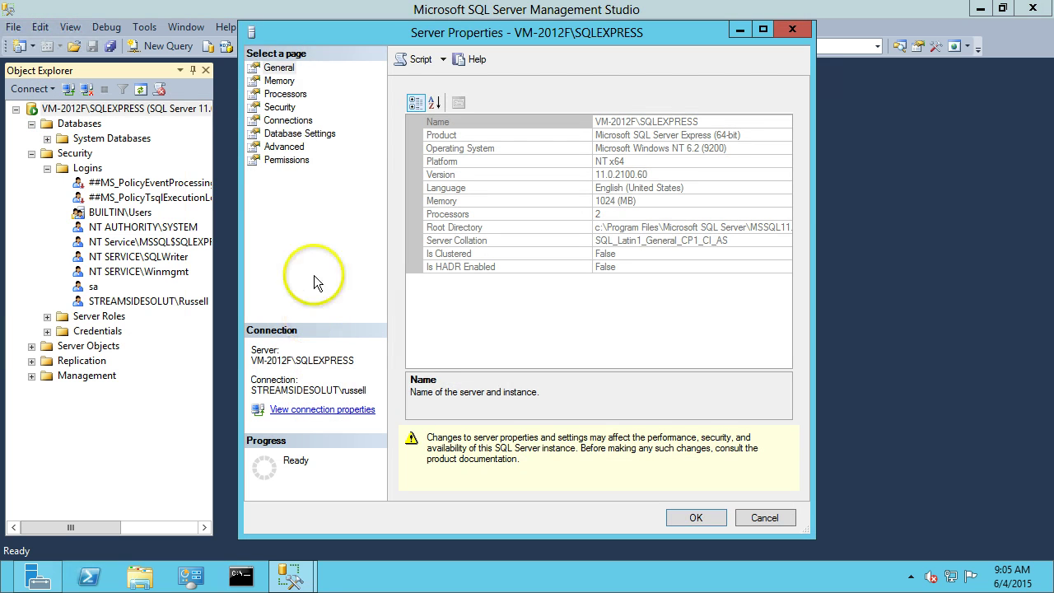
{"action": "left_click", "coordinate": [289, 125]}
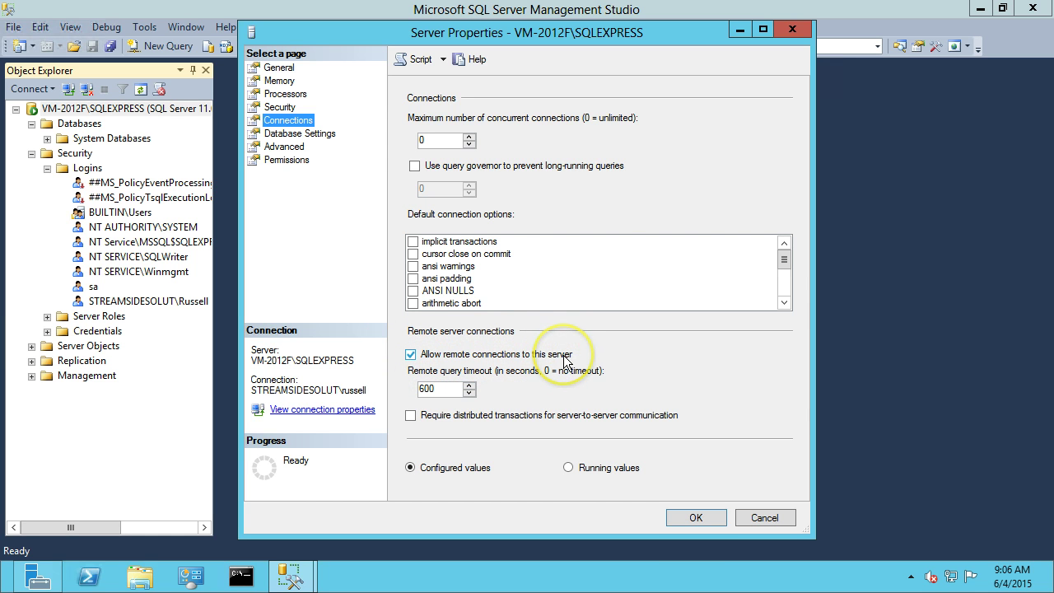
{"action": "left_click", "coordinate": [694, 519]}
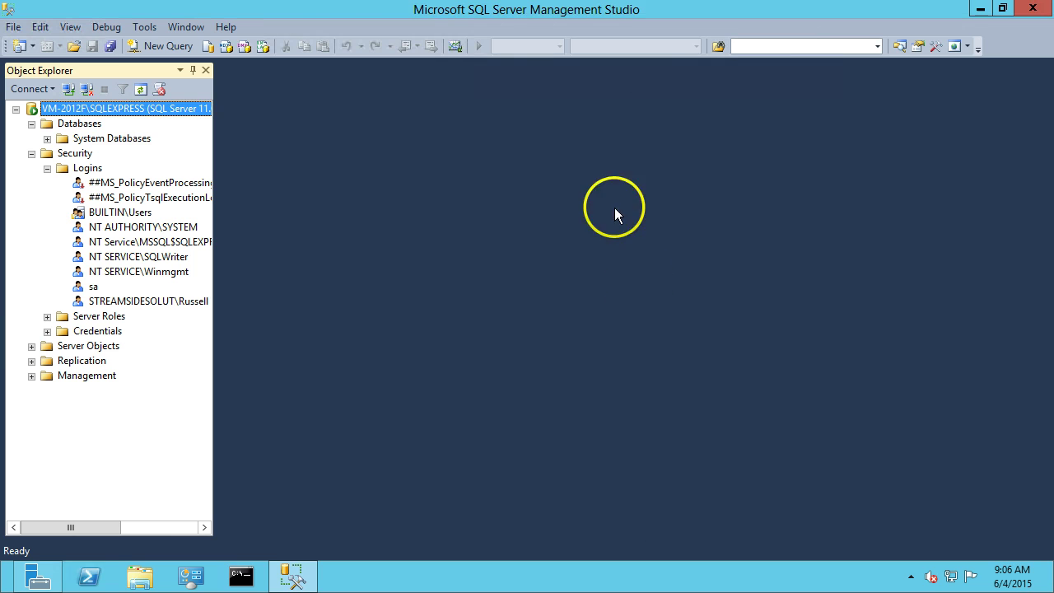
{"action": "left_click", "coordinate": [981, 9]}
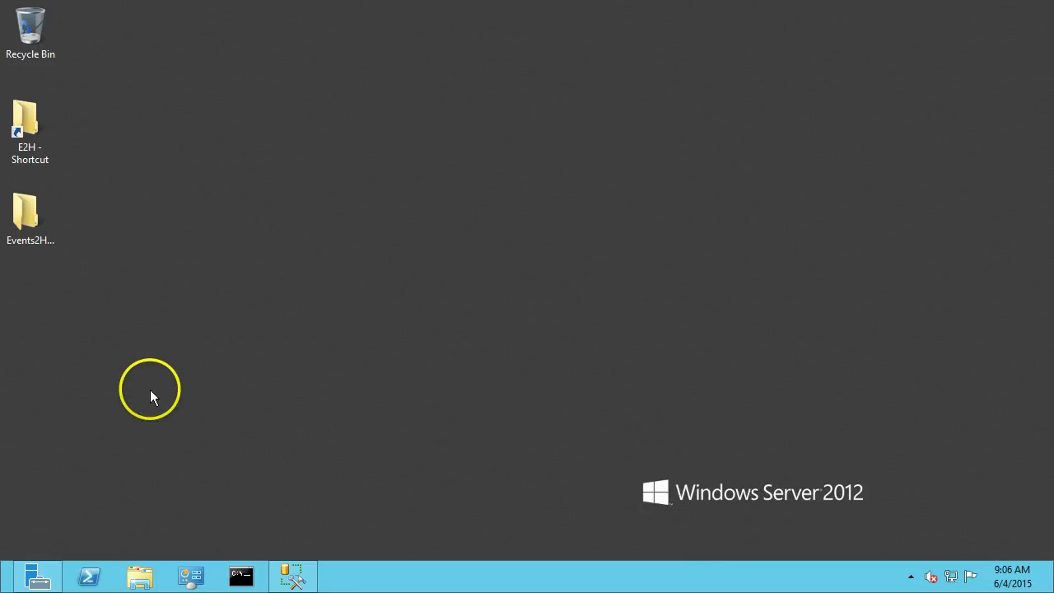
Switch to SQL Server Configuration Manager by launching it from the Start screen and allowing it to make changes
{"action": "left_click", "coordinate": [17, 586]}
{"action": "left_click", "coordinate": [8, 587]}
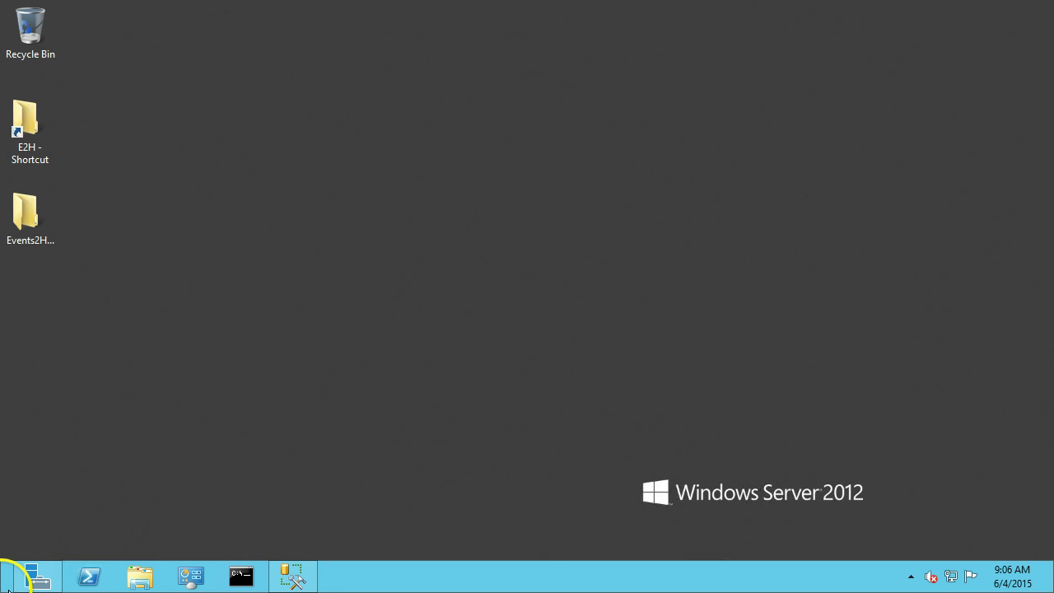
{"action": "left_click", "coordinate": [8, 586]}
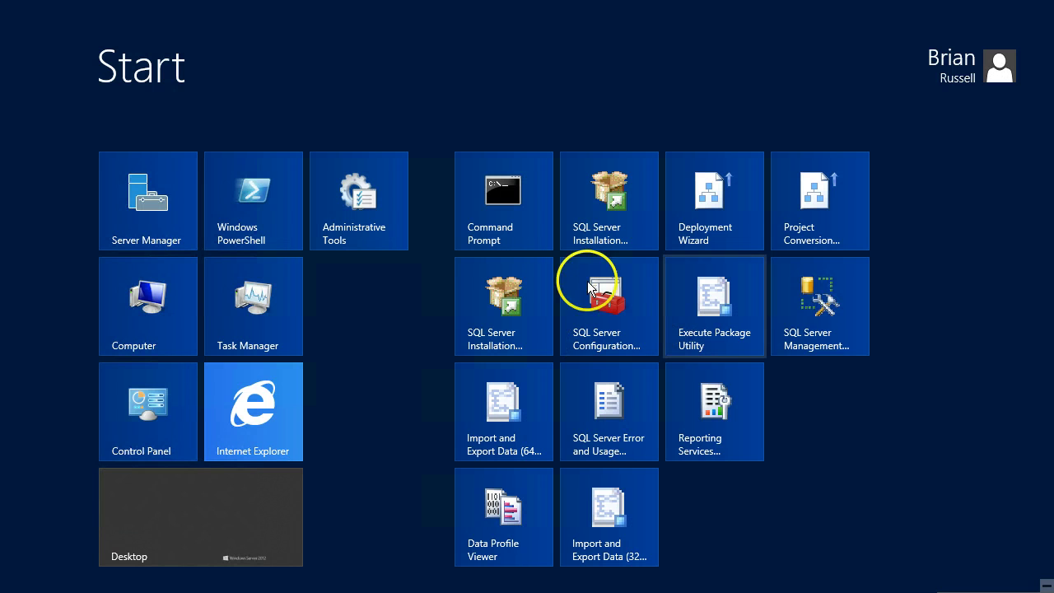
{"action": "left_click", "coordinate": [605, 338]}
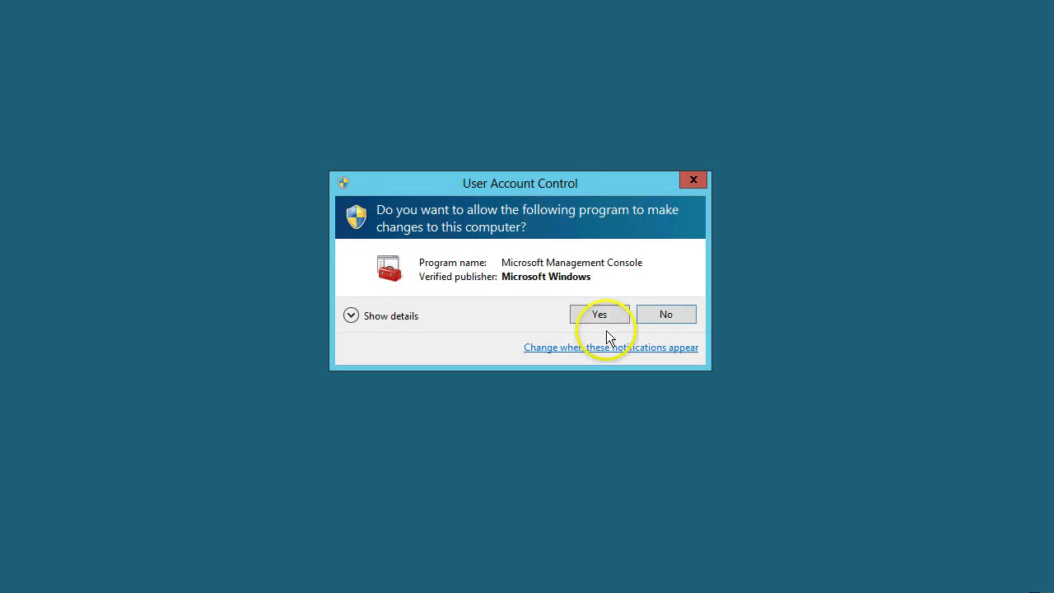
{"action": "left_click", "coordinate": [602, 309]}
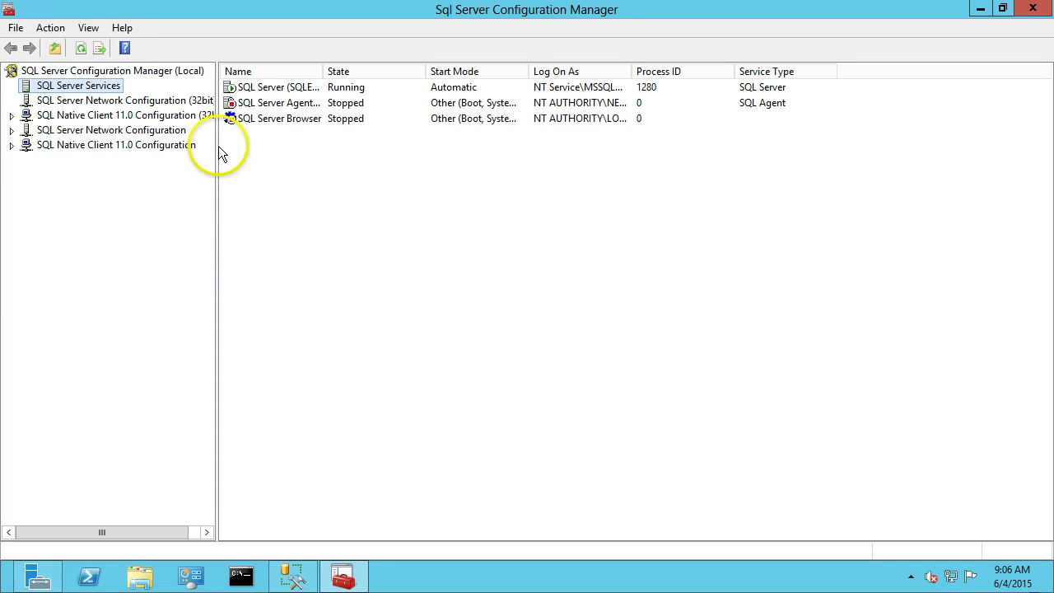
Enable the TCP/IP protocol for the SQLEXPRESS instance in the SQL Server Network Configuration
{"action": "left_click", "coordinate": [70, 134]}
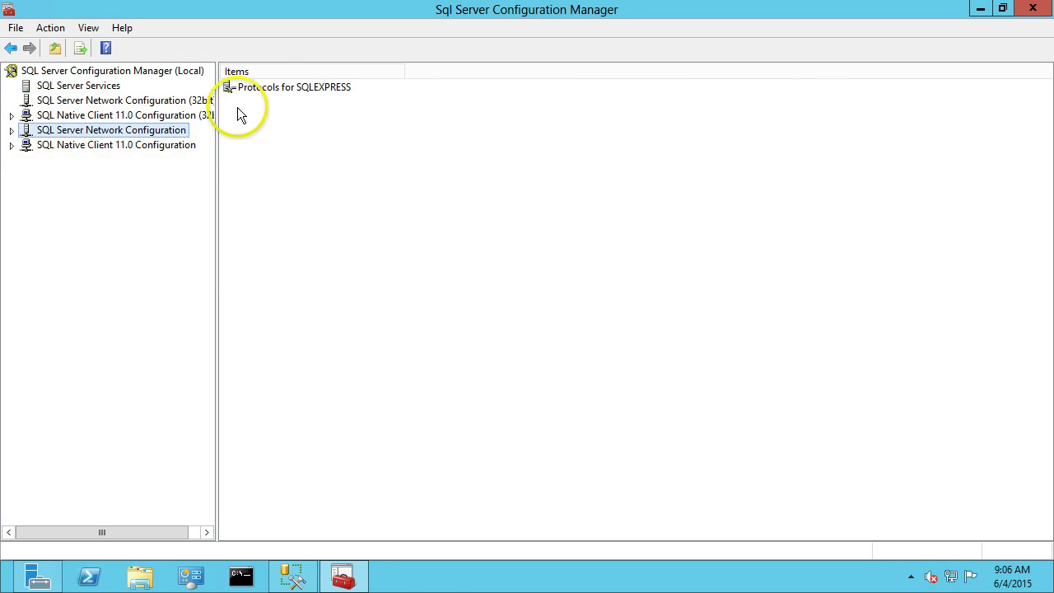
{"action": "double_click", "coordinate": [279, 88]}
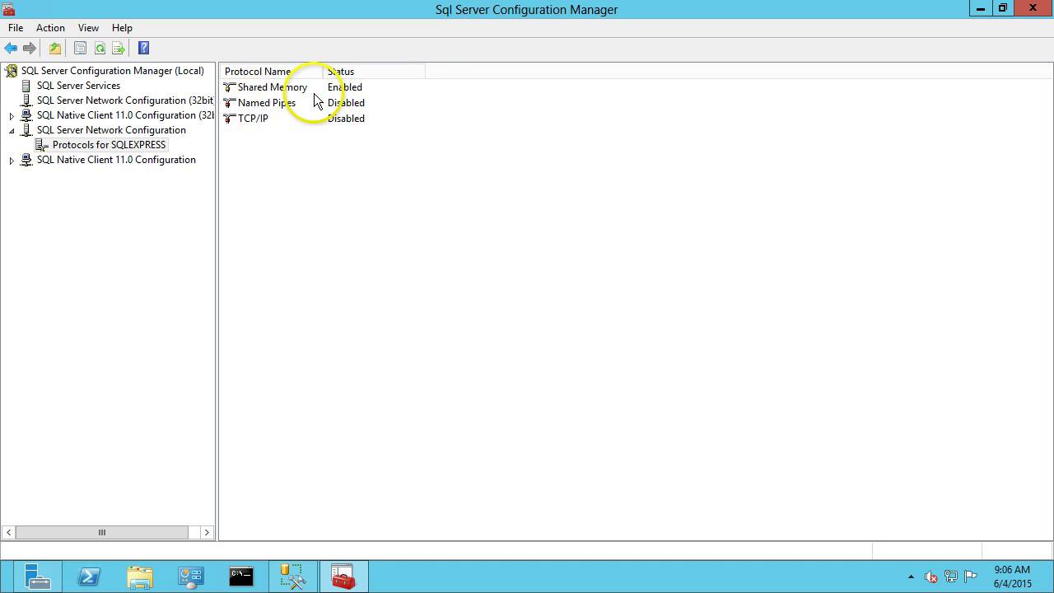
{"action": "left_click", "coordinate": [313, 120]}
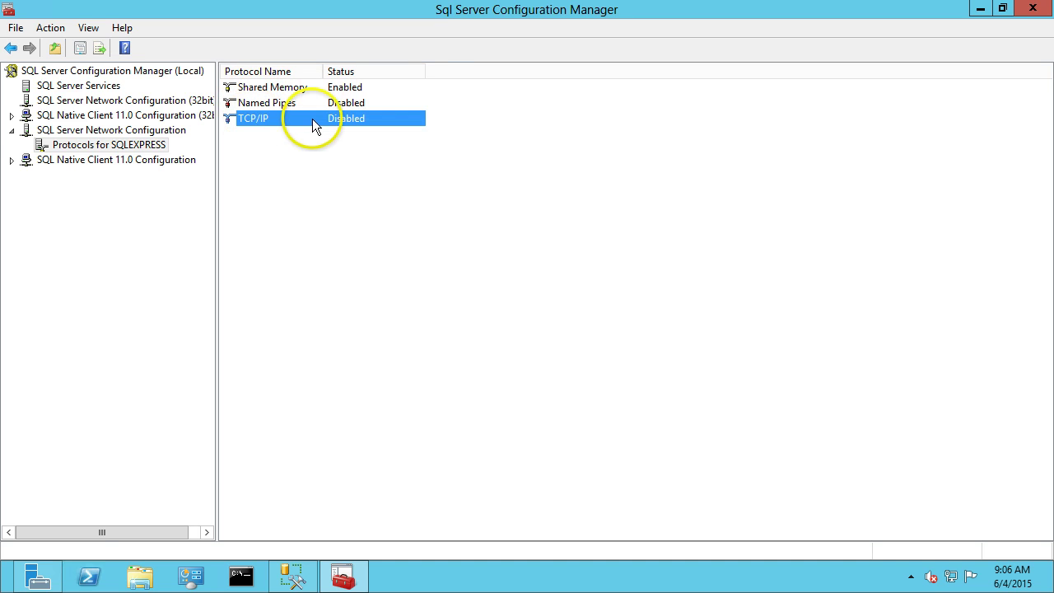
{"action": "right_click", "coordinate": [313, 119]}
{"action": "left_click", "coordinate": [353, 135]}
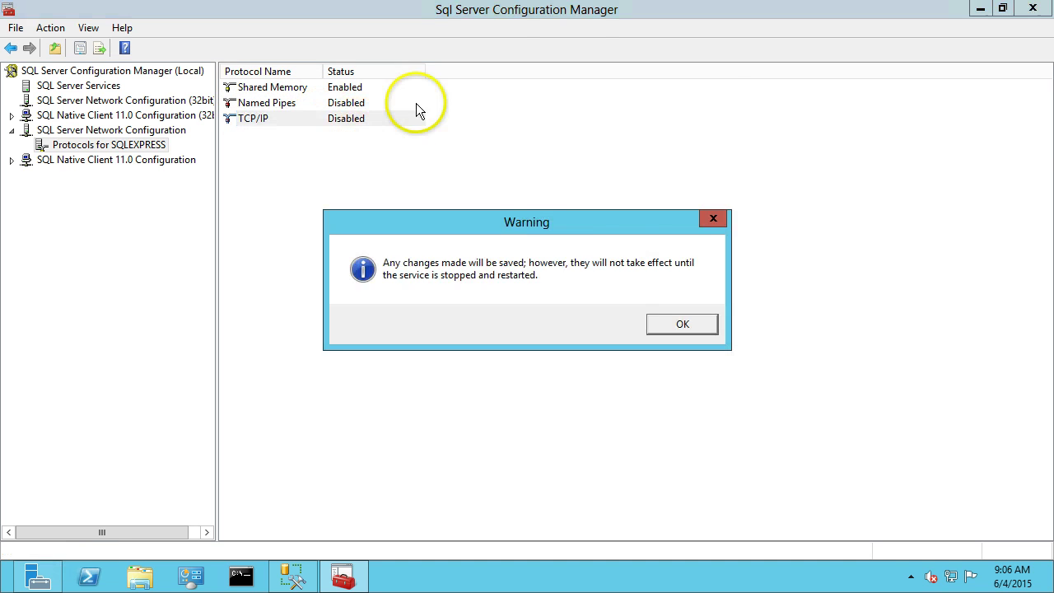
{"action": "left_click", "coordinate": [683, 325]}
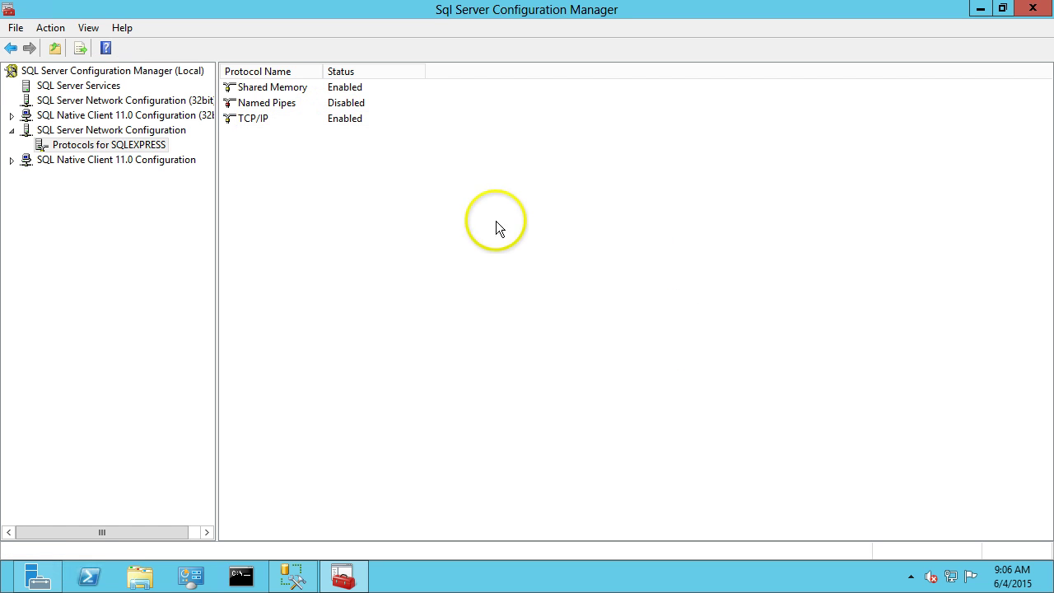
Enable the Named Pipes protocol for the SQLEXPRESS instance
{"action": "left_click", "coordinate": [282, 102]}
{"action": "right_click", "coordinate": [304, 103]}
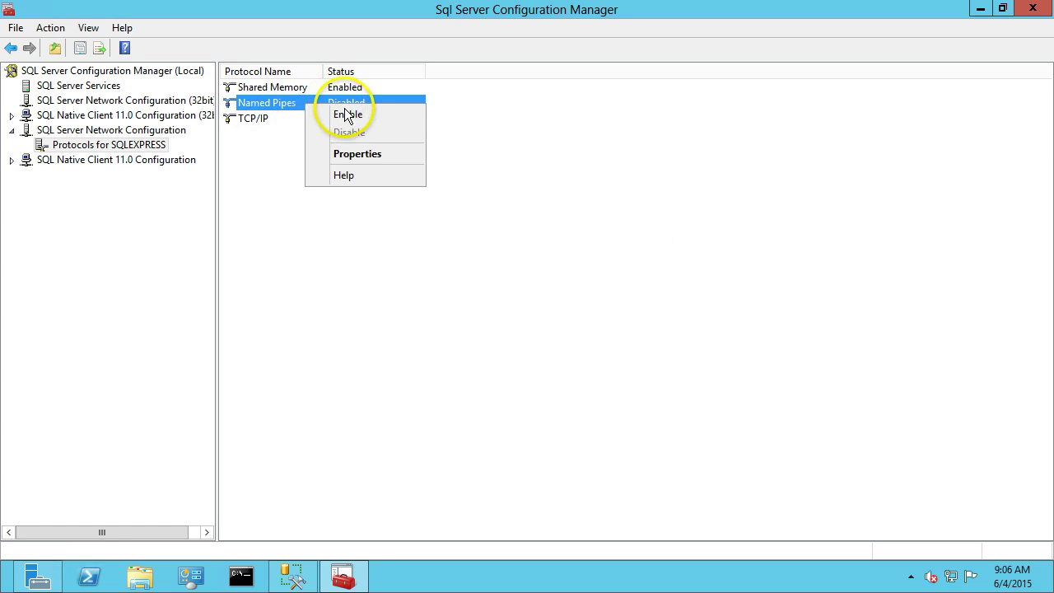
{"action": "left_click", "coordinate": [347, 115]}
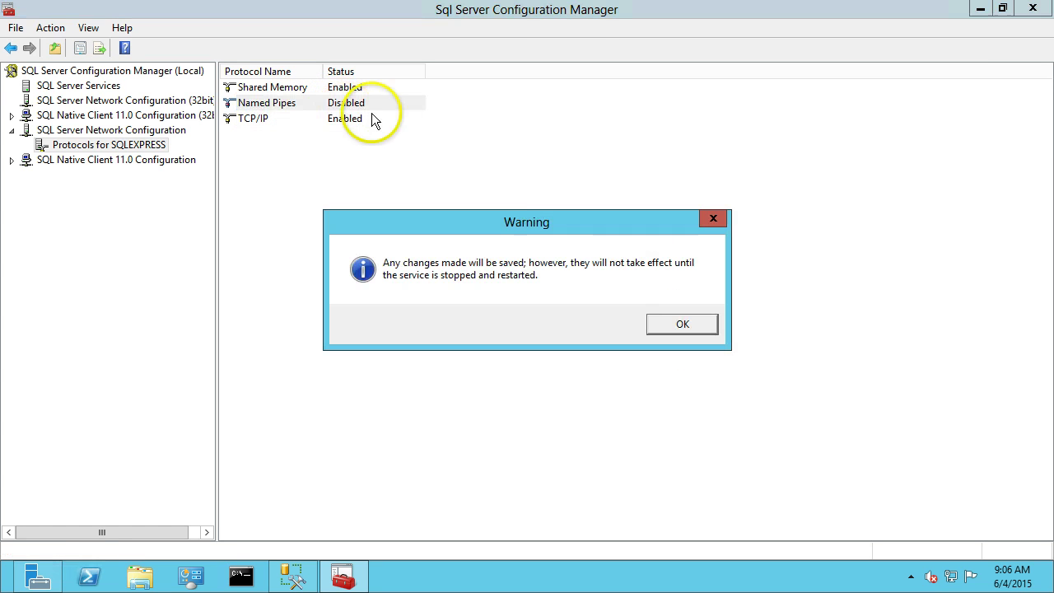
{"action": "left_click", "coordinate": [684, 326]}
Clear the TCP Dynamic Ports value for IP1 in the IP address settings of the TCP/IP protocol
{"action": "double_click", "coordinate": [318, 118]}
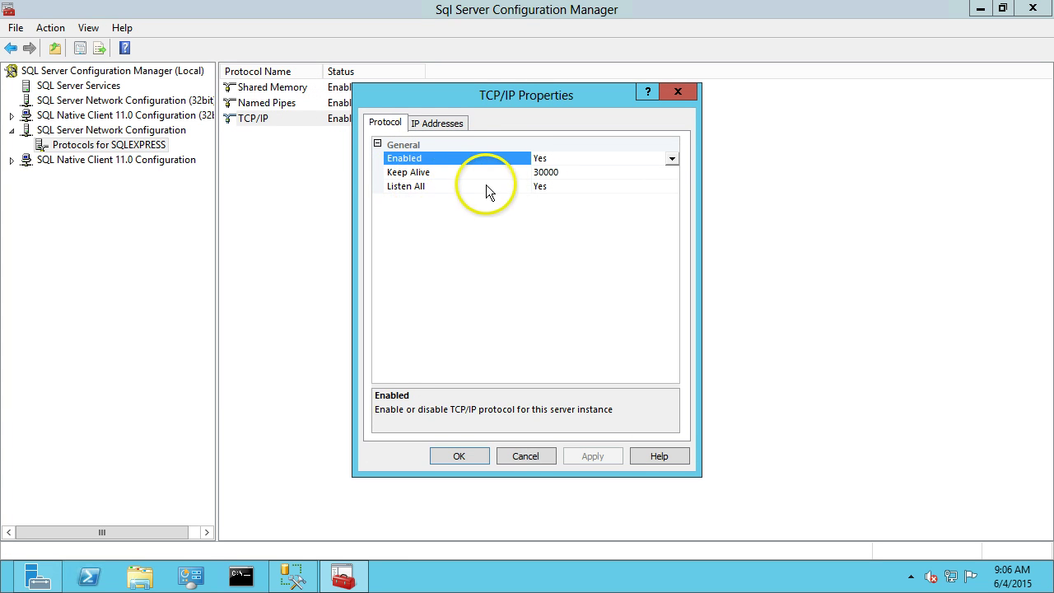
{"action": "left_click", "coordinate": [430, 123]}
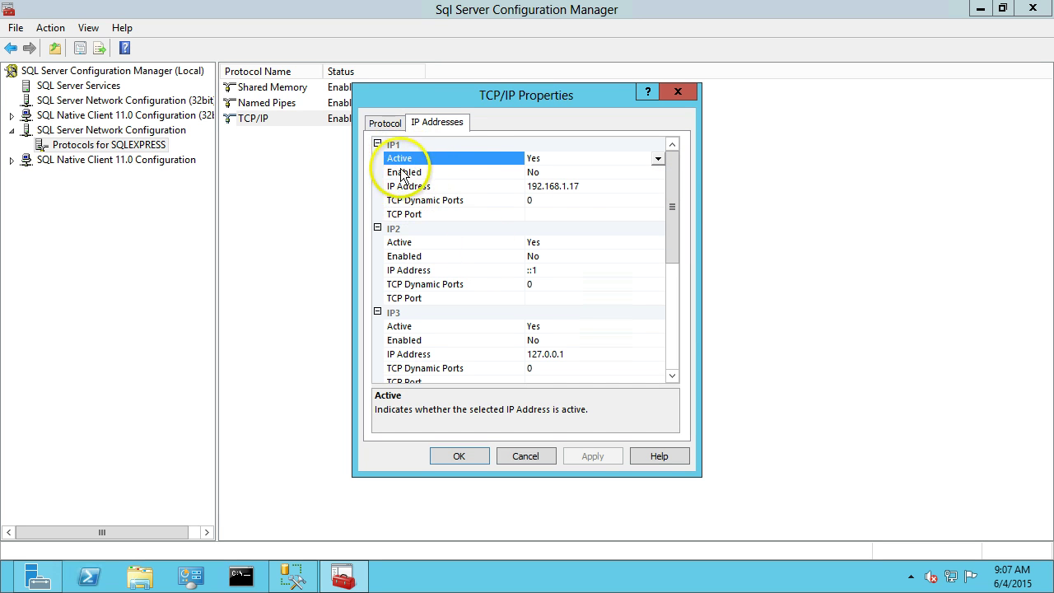
{"action": "left_click", "coordinate": [537, 201]}
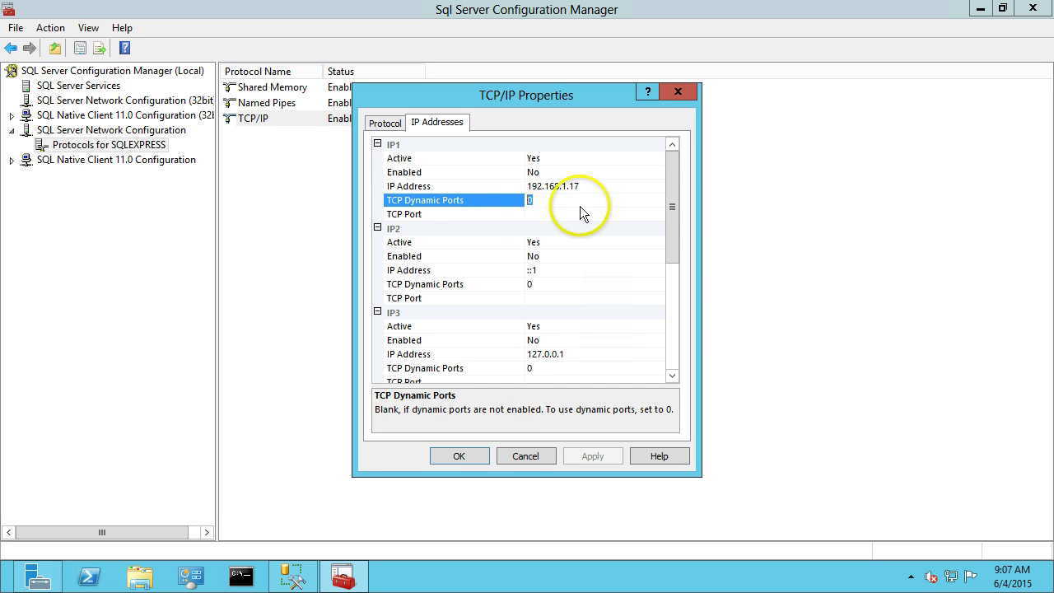
{"action": "key", "text": "BackSpace"}
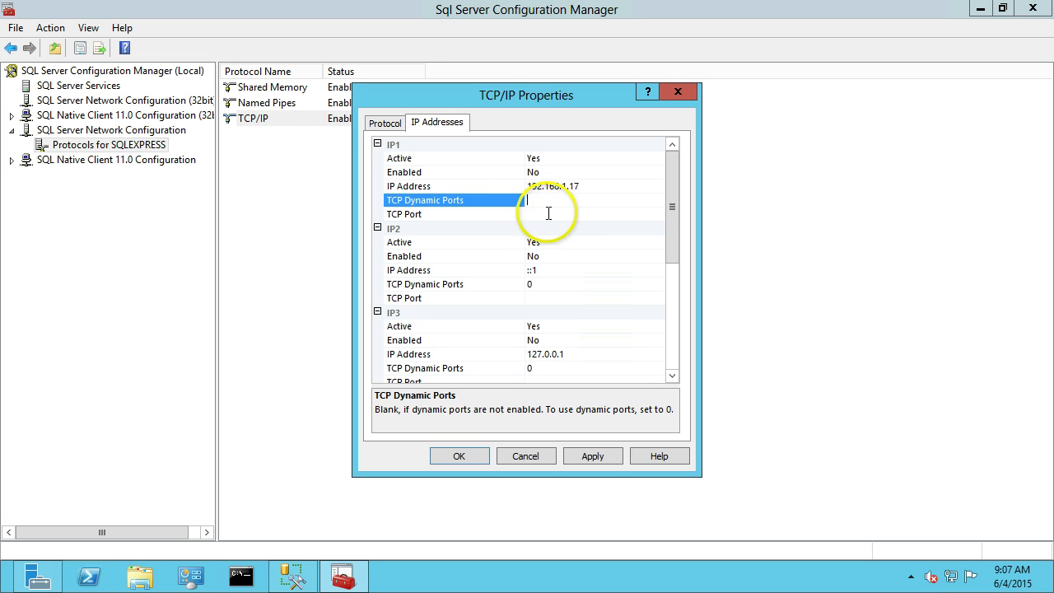
Set the TCP Port for IP1 to 1433, apply the change and close the TCP/IP properties
{"action": "left_click", "coordinate": [548, 214]}
{"action": "type", "text": "14"}
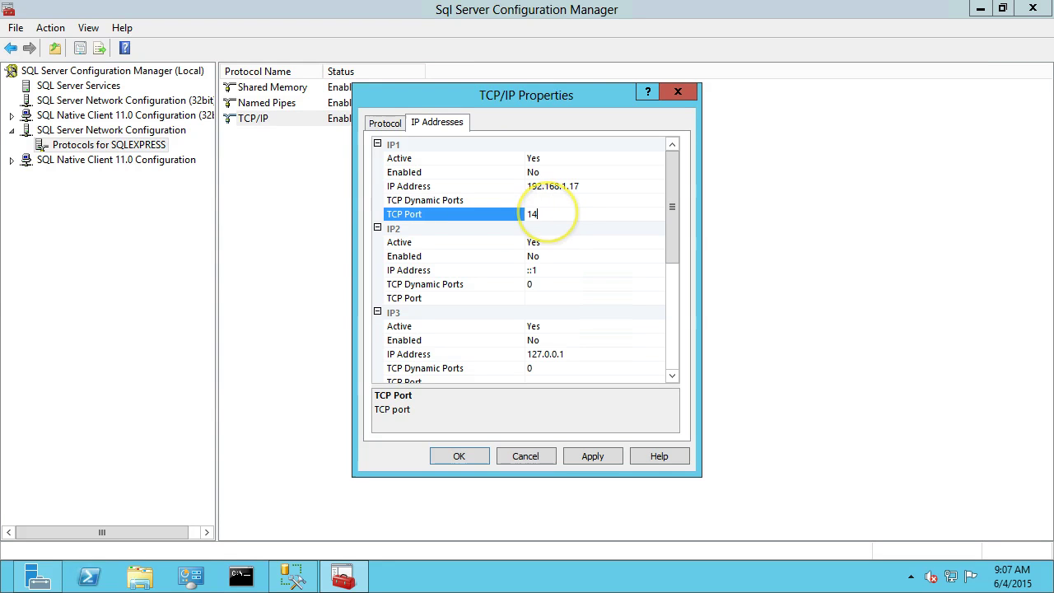
{"action": "type", "text": "2"}
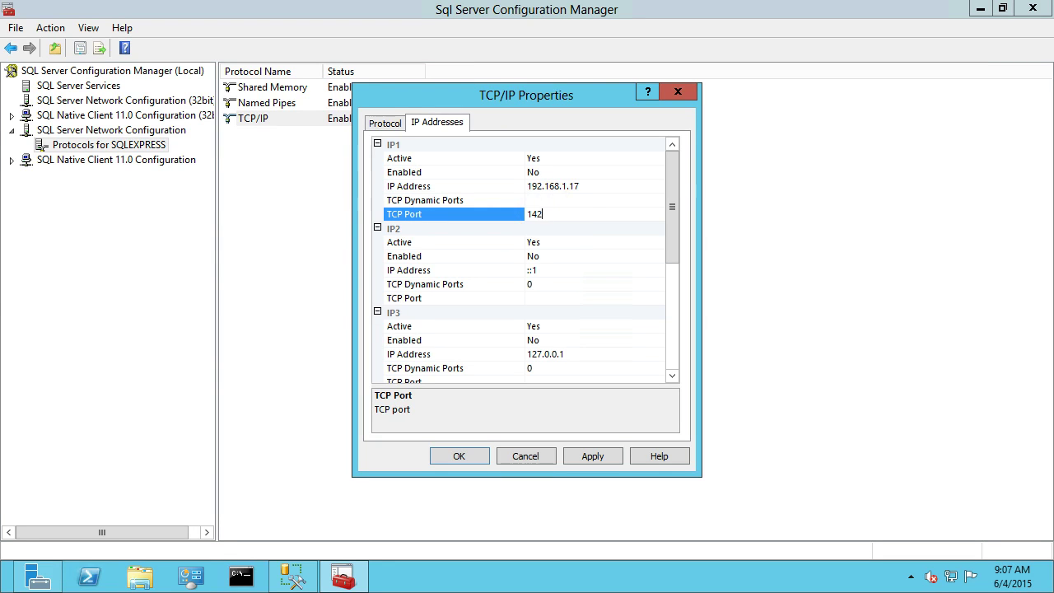
{"action": "key", "text": "BackSpace"}
{"action": "type", "text": "33"}
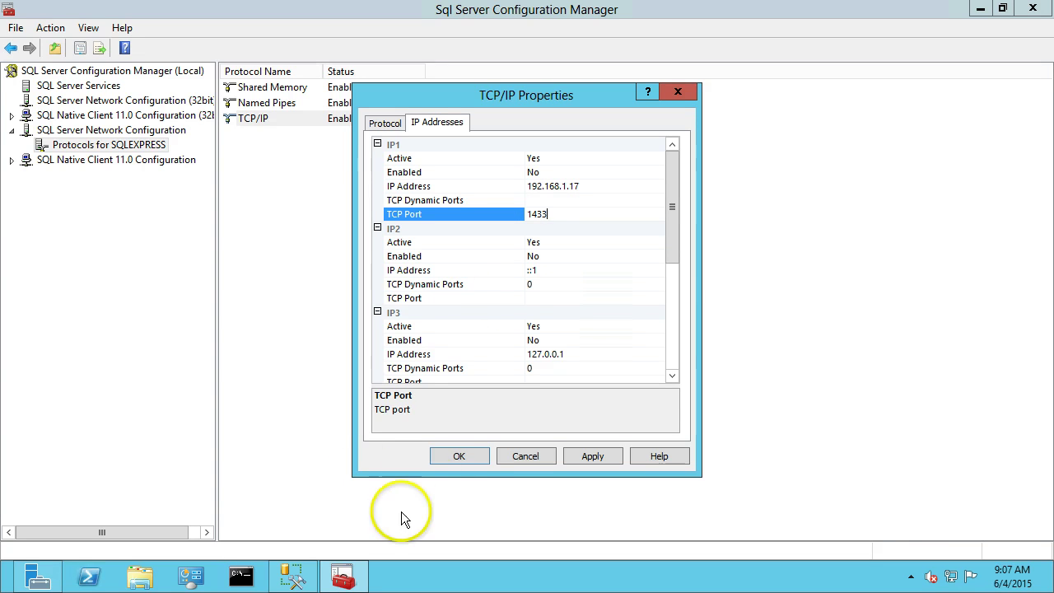
{"action": "left_click", "coordinate": [581, 458]}
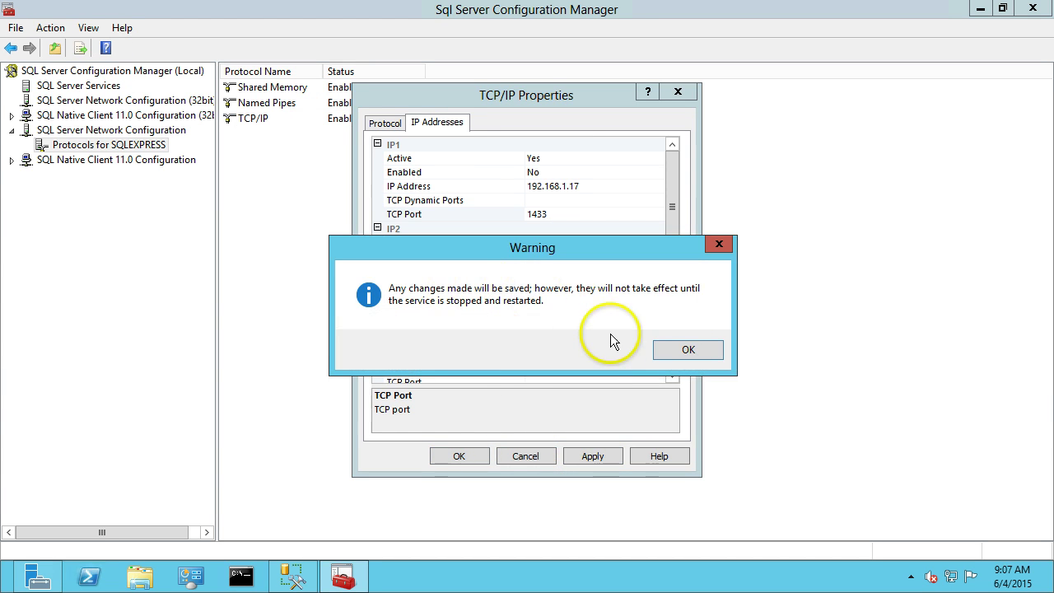
{"action": "left_click", "coordinate": [689, 349]}
{"action": "left_click", "coordinate": [473, 460]}
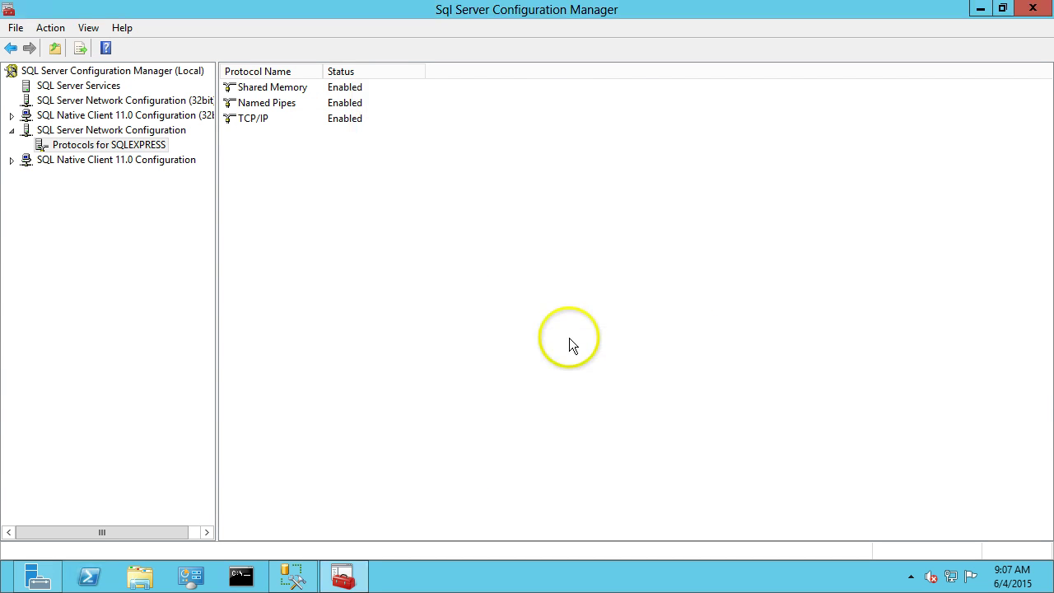
Restart the SQL Server (SQLEXPRESS) service from the SQL Server Services list, widening the name column, and close SQL Server Configuration Manager
{"action": "left_click", "coordinate": [76, 86]}
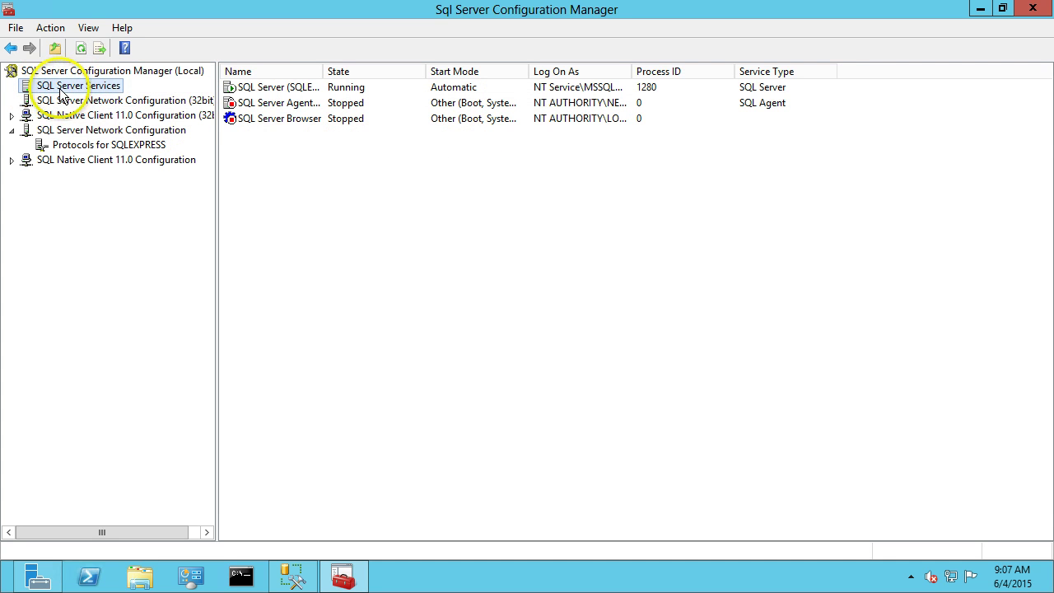
{"action": "left_click", "coordinate": [247, 86]}
{"action": "left_click_drag", "start_coordinate": [322, 71], "coordinate": [416, 72]}
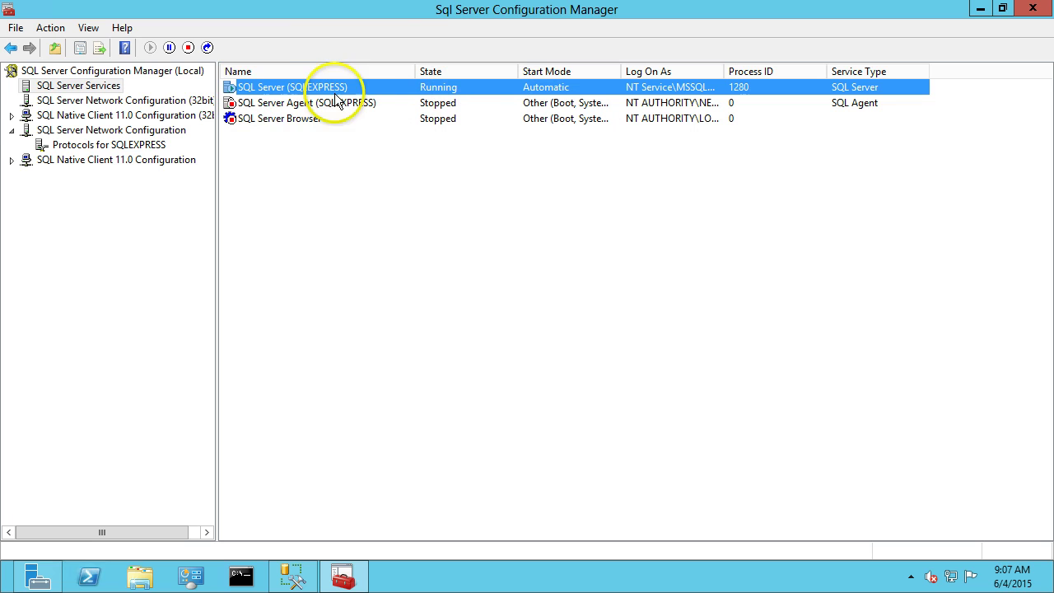
{"action": "right_click", "coordinate": [274, 93]}
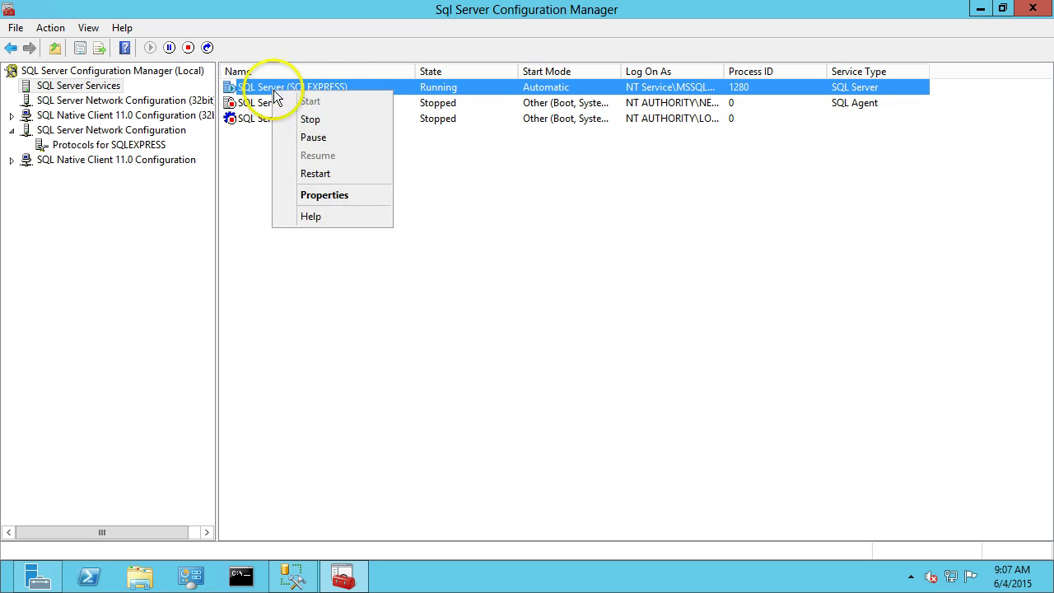
{"action": "left_click", "coordinate": [318, 176]}
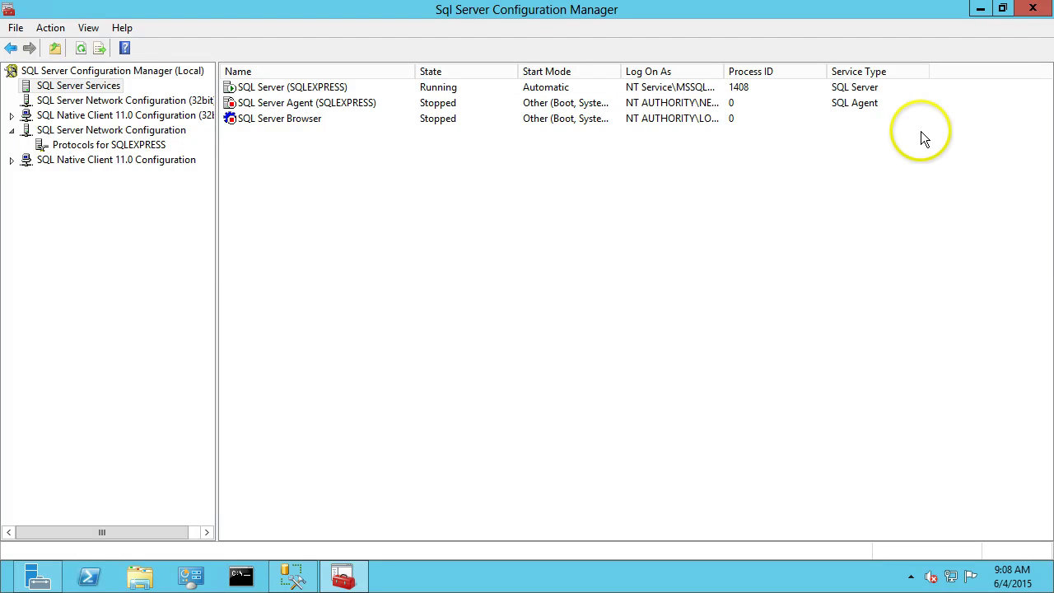
{"action": "left_click", "coordinate": [1040, 11]}
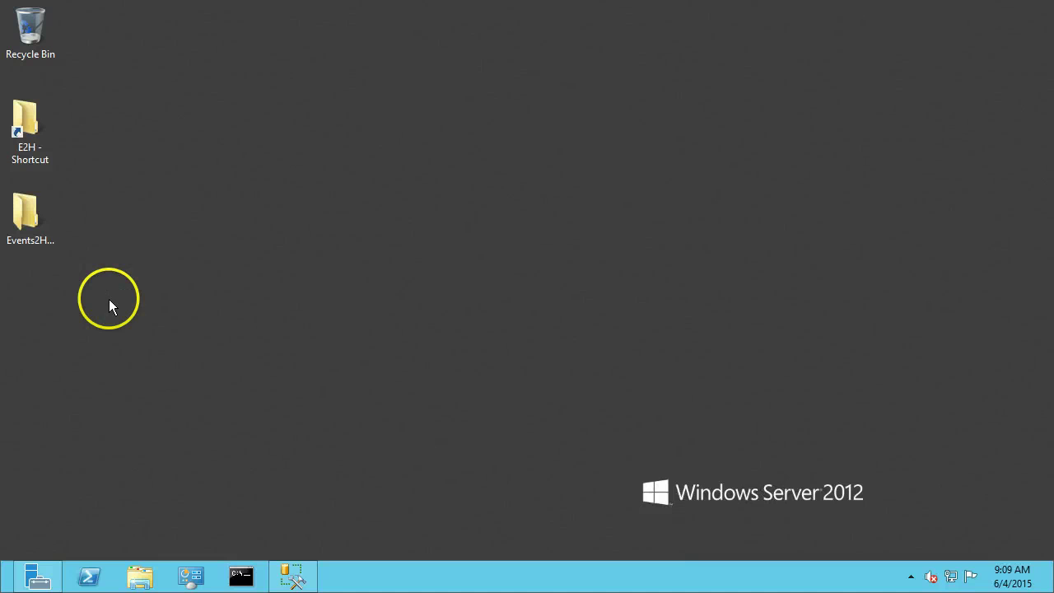
Switch to Server Manager and launch Windows Firewall with Advanced Security from its administrative tools
{"action": "left_click", "coordinate": [39, 568]}
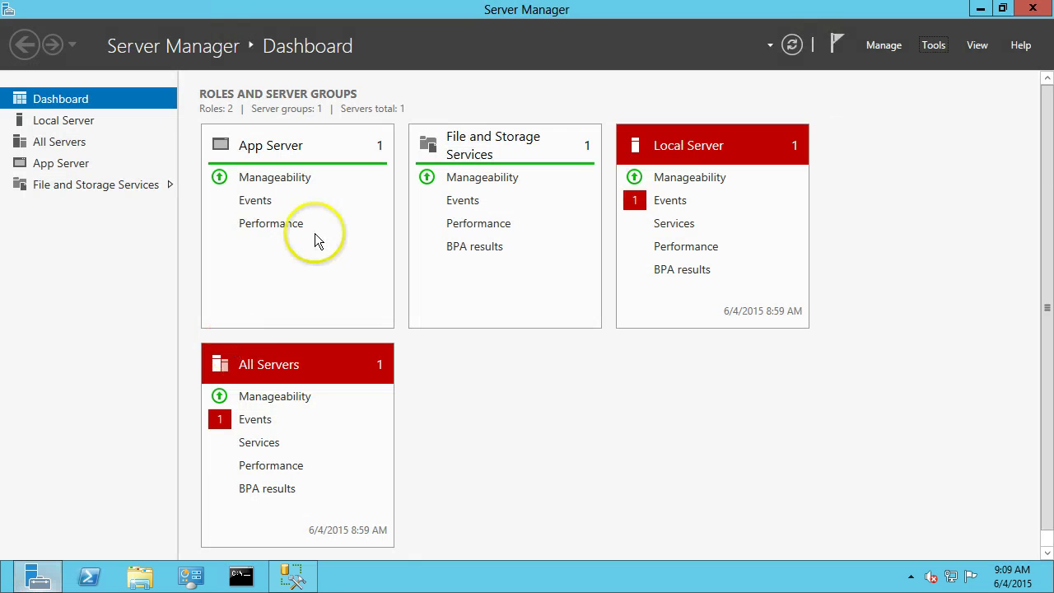
{"action": "left_click", "coordinate": [934, 45]}
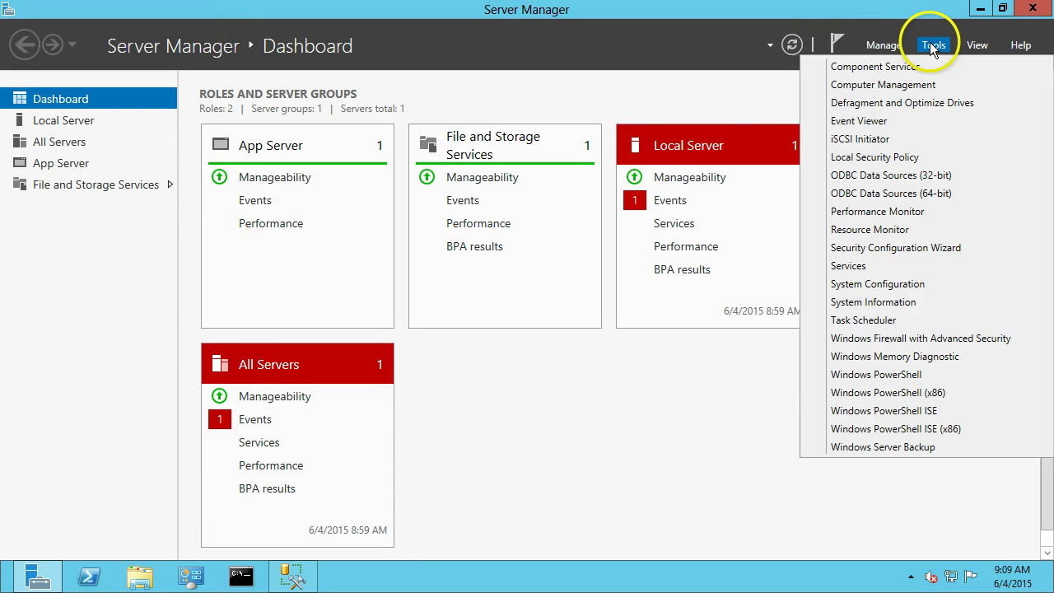
{"action": "left_click", "coordinate": [902, 339]}
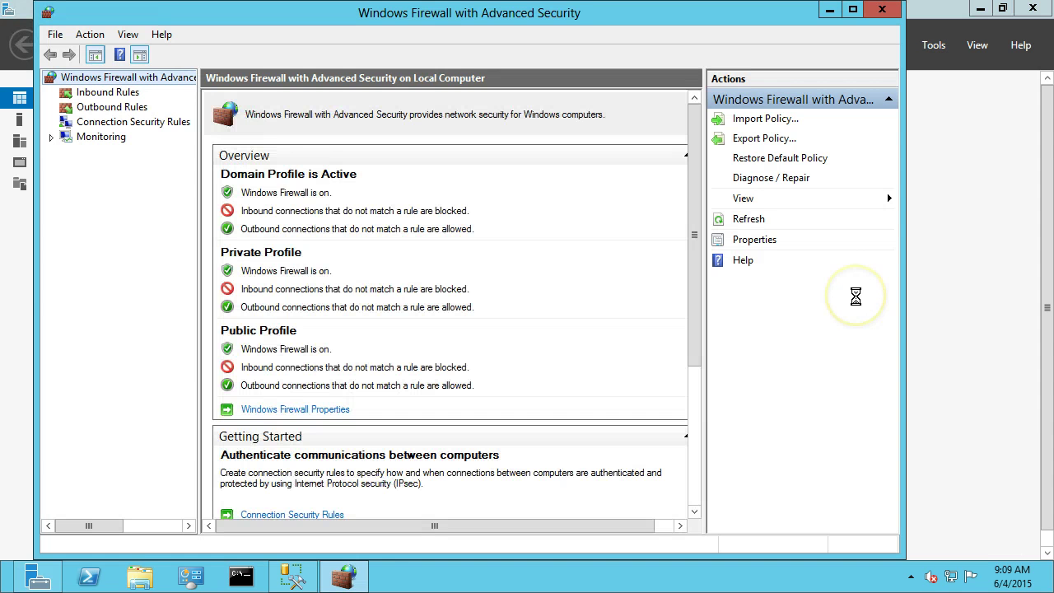
Start a new inbound firewall rule of type Port that applies to TCP on specific local port 1433
{"action": "left_click", "coordinate": [104, 94]}
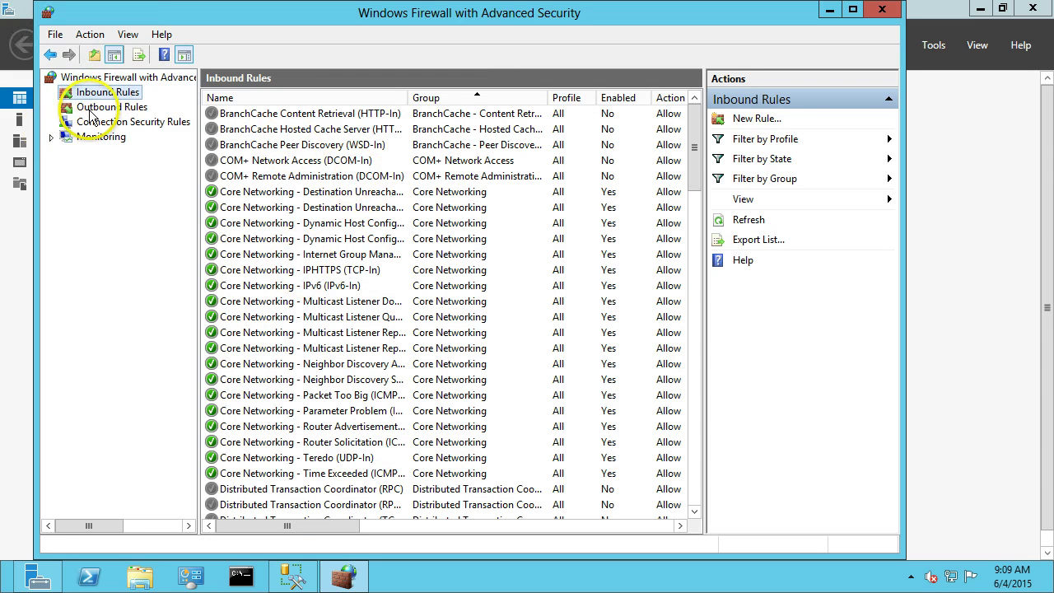
{"action": "left_click", "coordinate": [756, 118]}
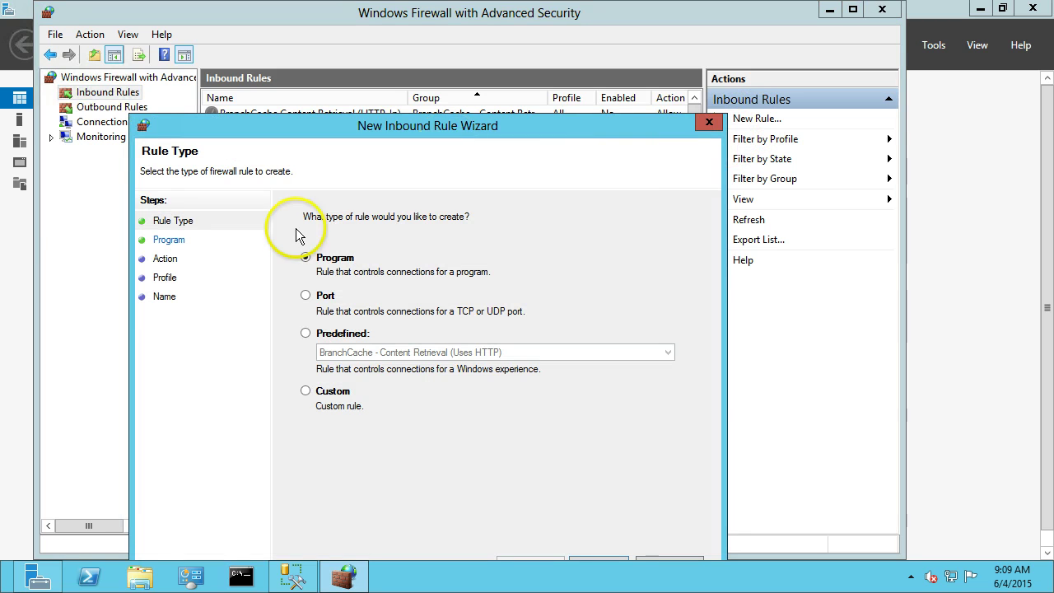
{"action": "left_click", "coordinate": [306, 295]}
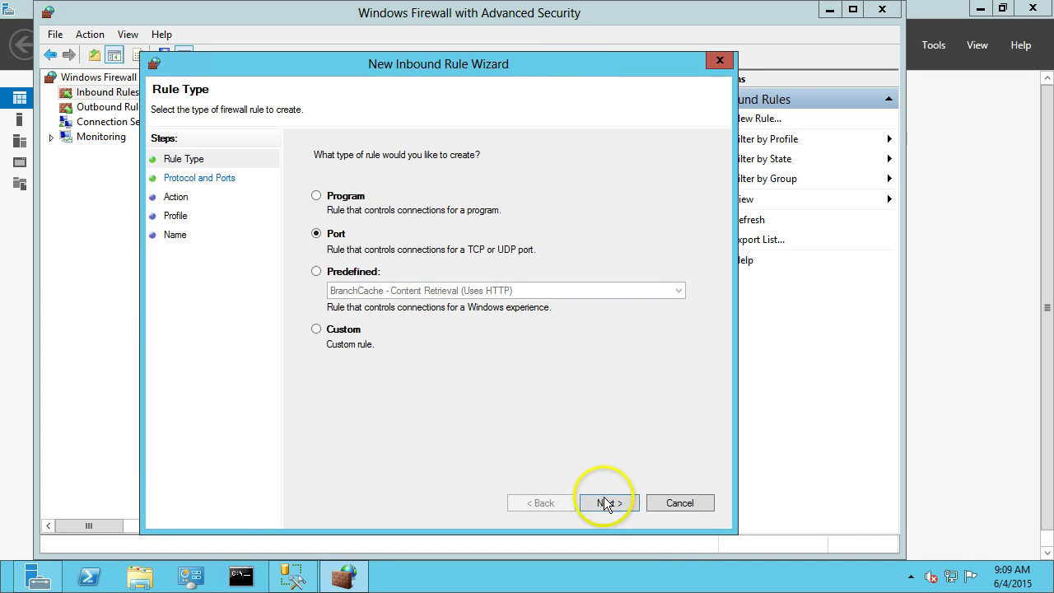
{"action": "left_click", "coordinate": [607, 501]}
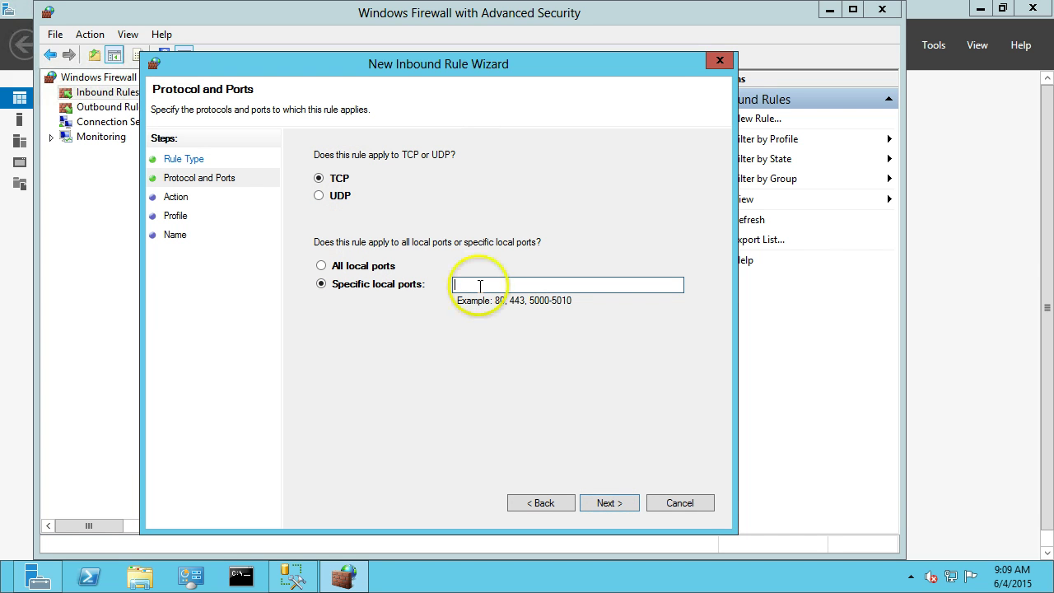
{"action": "type", "text": "33"}
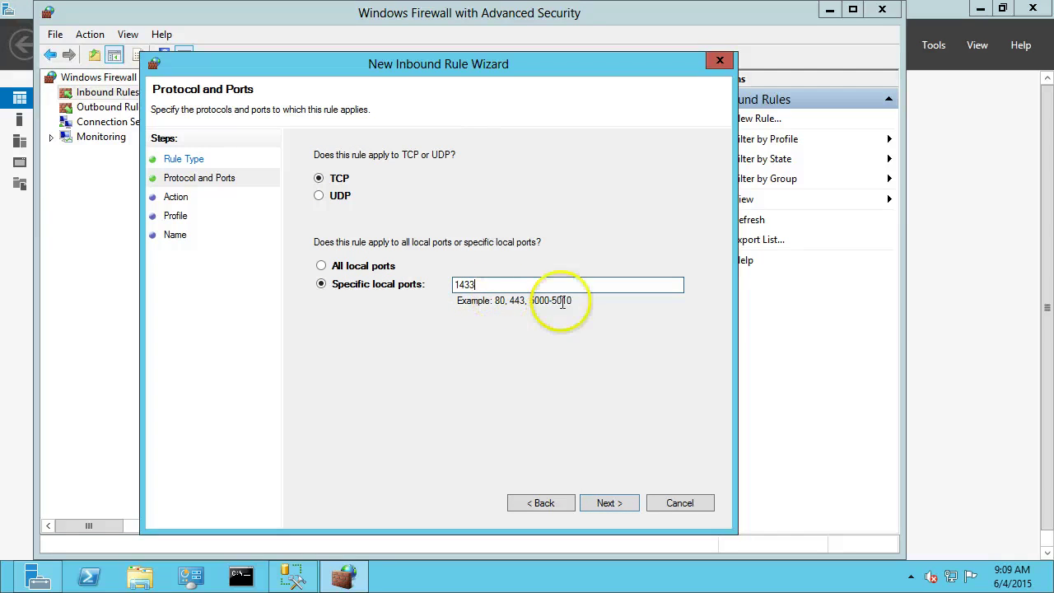
{"action": "left_click", "coordinate": [608, 502]}
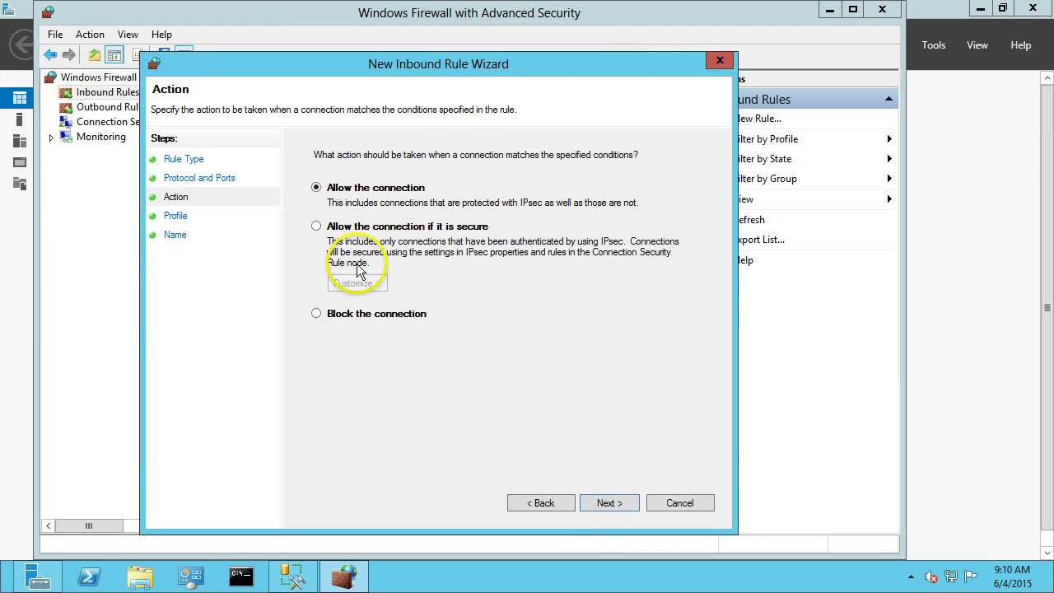
Finish the rule as Allow the connection for the Domain and Private profiles only, named "SQL Server - TCP 1433"
{"action": "left_click", "coordinate": [607, 501]}
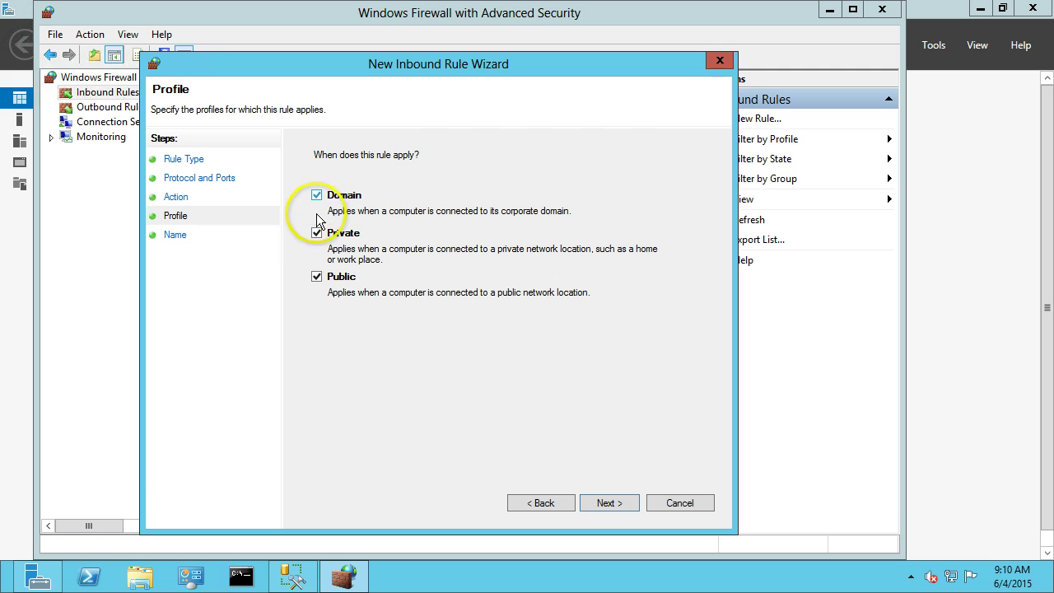
{"action": "left_click", "coordinate": [317, 278]}
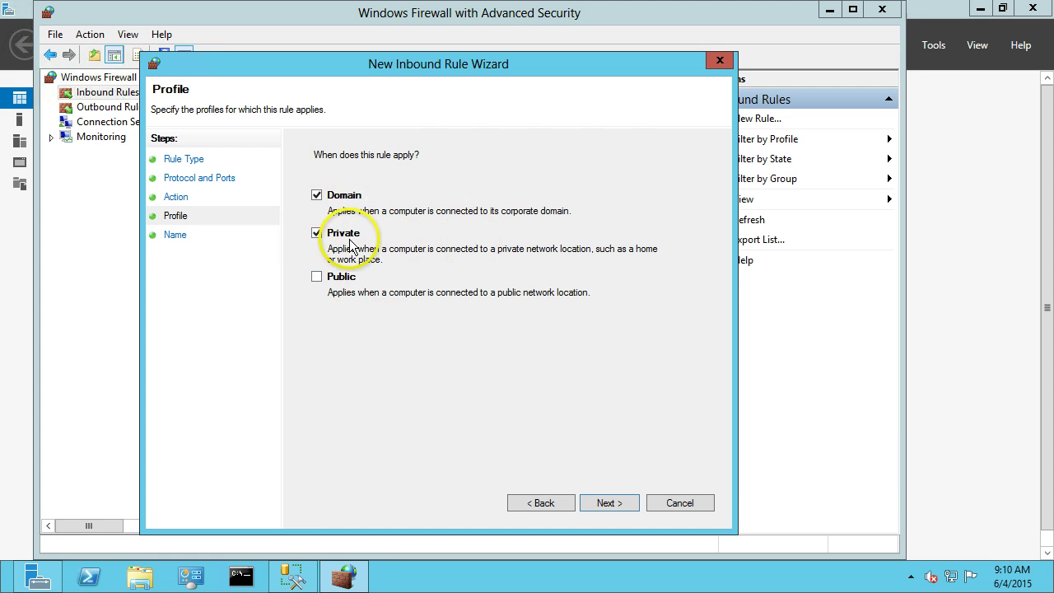
{"action": "left_click", "coordinate": [608, 504]}
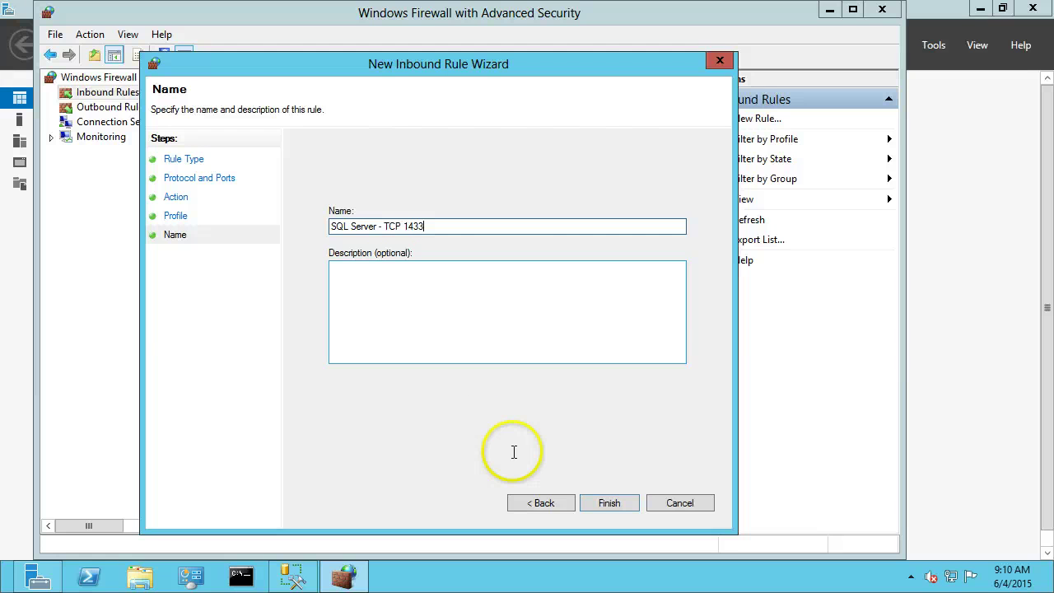
{"action": "left_click", "coordinate": [606, 504]}
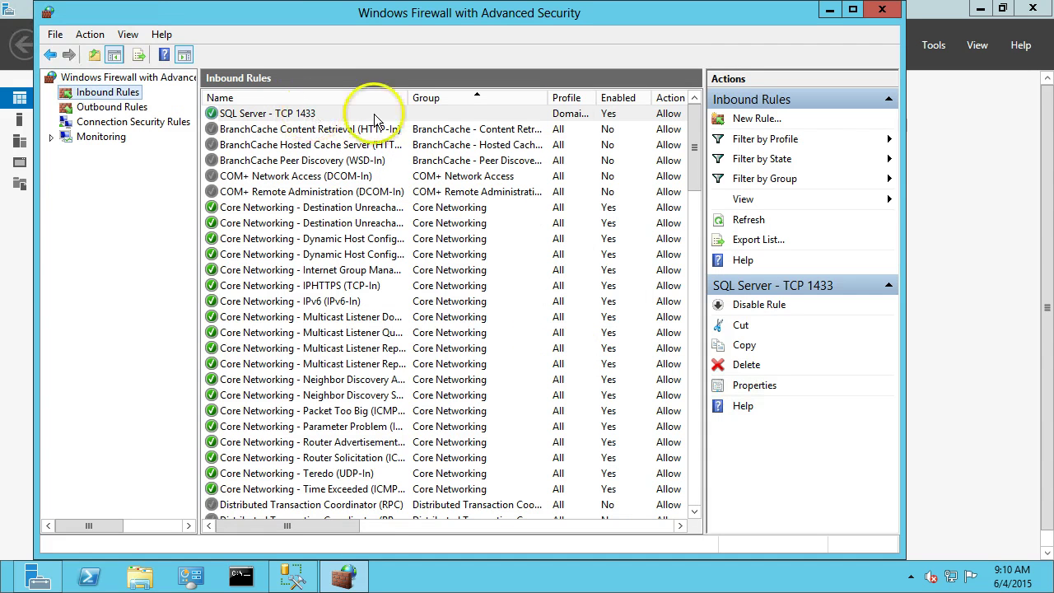
Start another new inbound rule of type Port that applies to UDP on specific local port 1434
{"action": "left_click", "coordinate": [757, 120]}
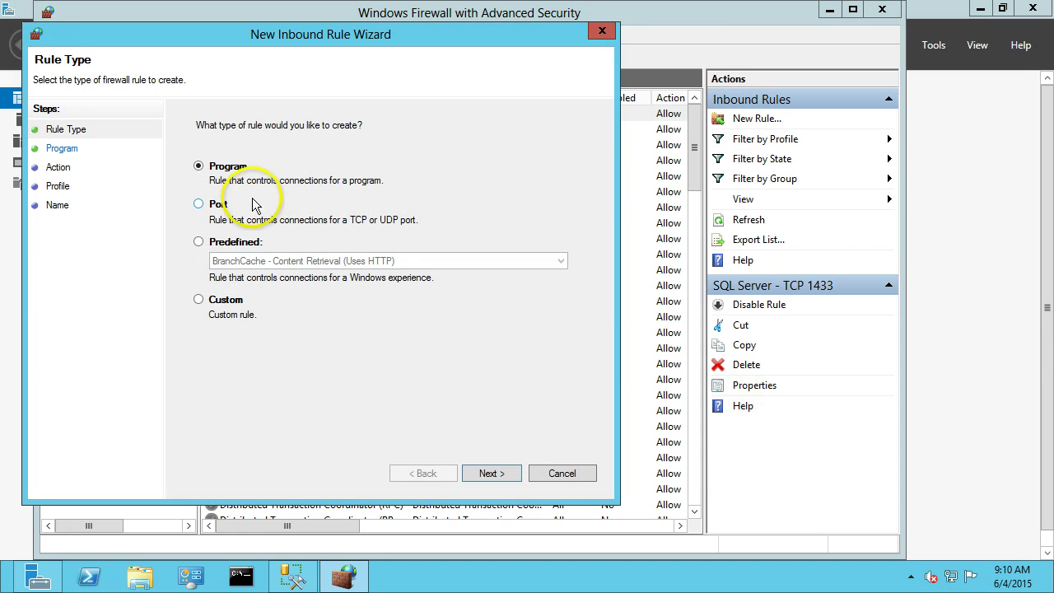
{"action": "left_click", "coordinate": [202, 207]}
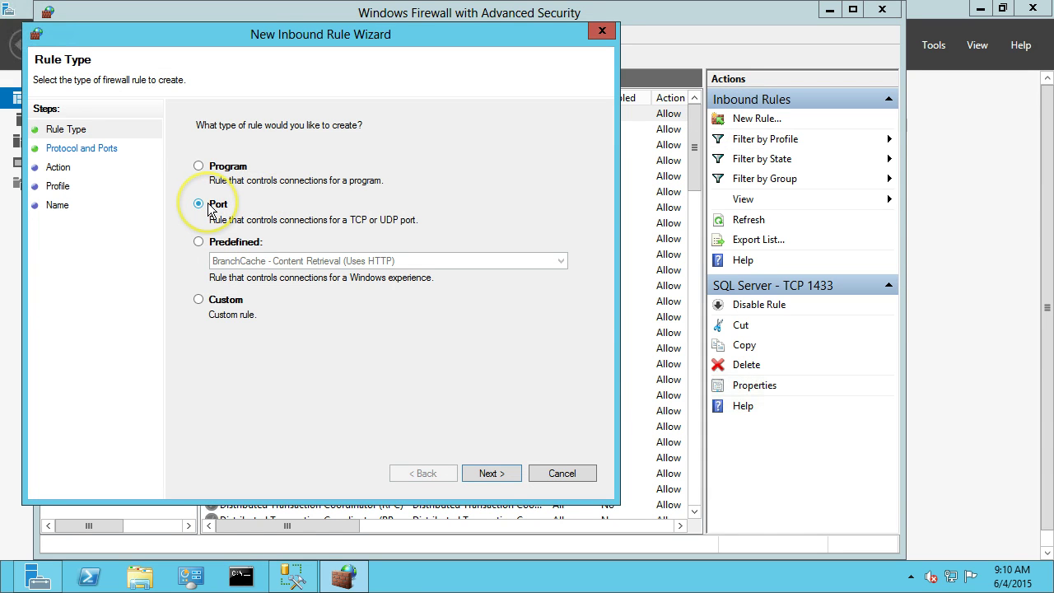
{"action": "left_click", "coordinate": [491, 474]}
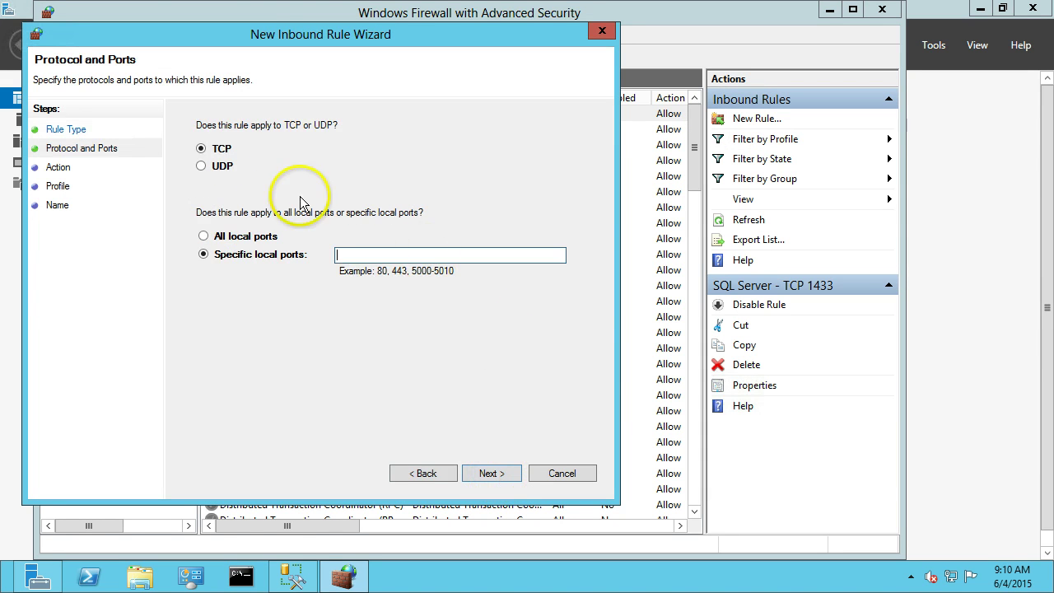
{"action": "left_click", "coordinate": [216, 166]}
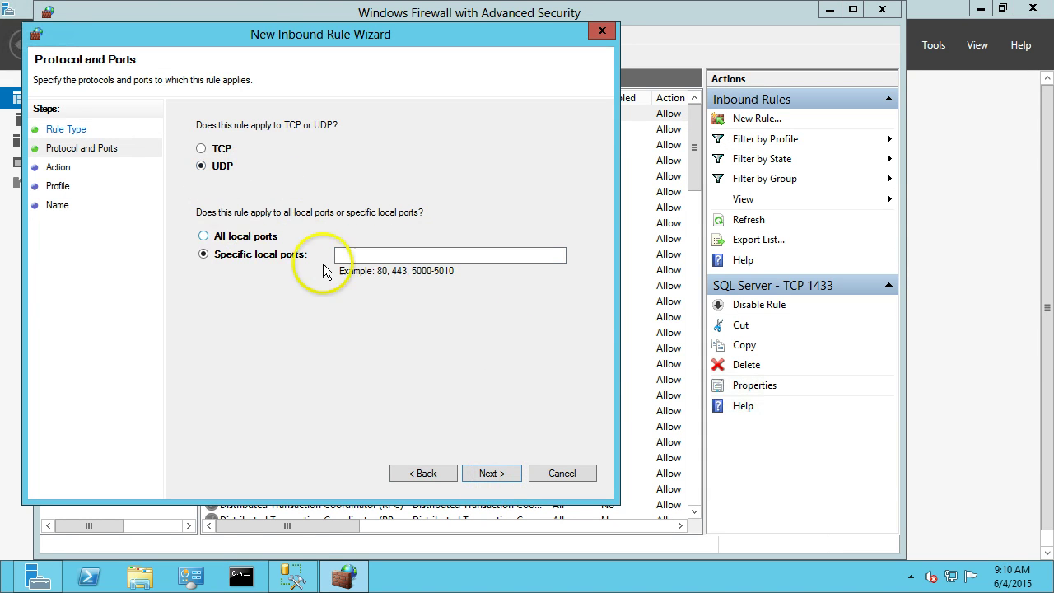
{"action": "left_click", "coordinate": [360, 257]}
{"action": "type", "text": "143"}
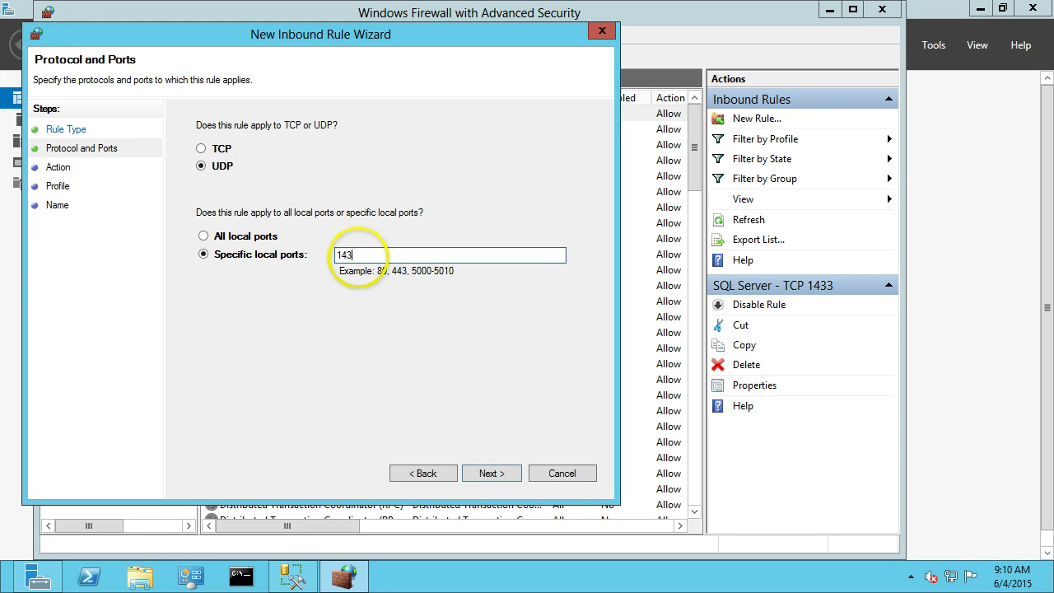
{"action": "type", "text": "4"}
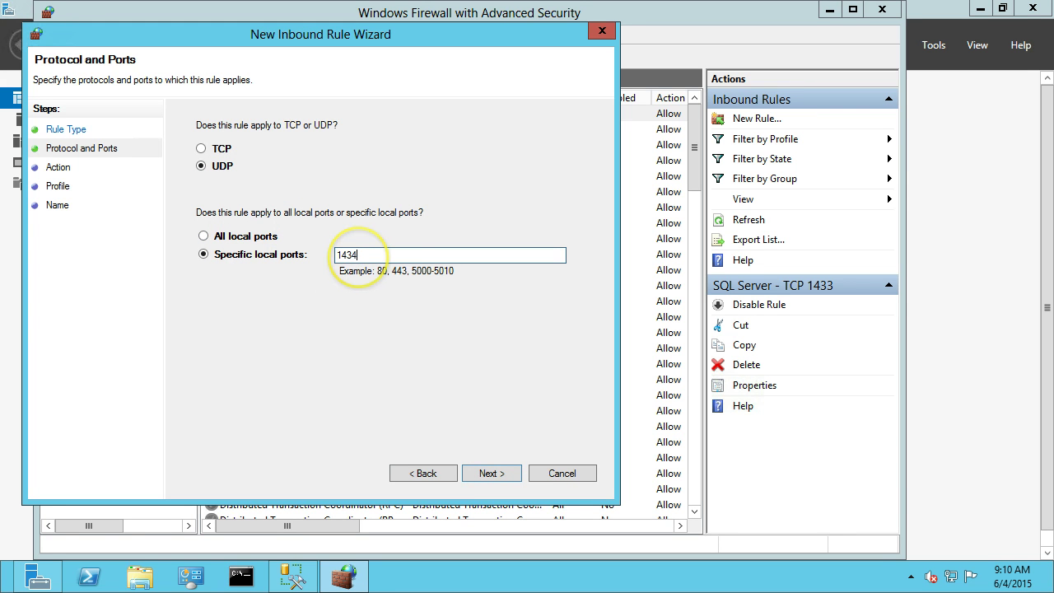
{"action": "left_click", "coordinate": [498, 475]}
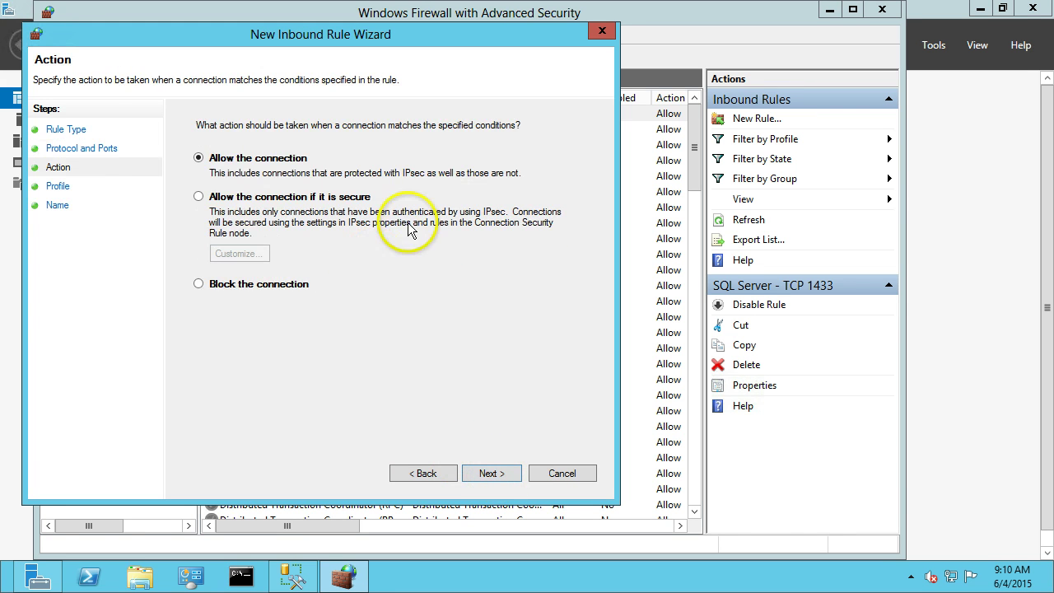
Finish the UDP rule as Allow the connection for the Domain and Private profiles only, named "SQL Browser - UDP 1434"
{"action": "left_click", "coordinate": [493, 474]}
{"action": "left_click", "coordinate": [199, 246]}
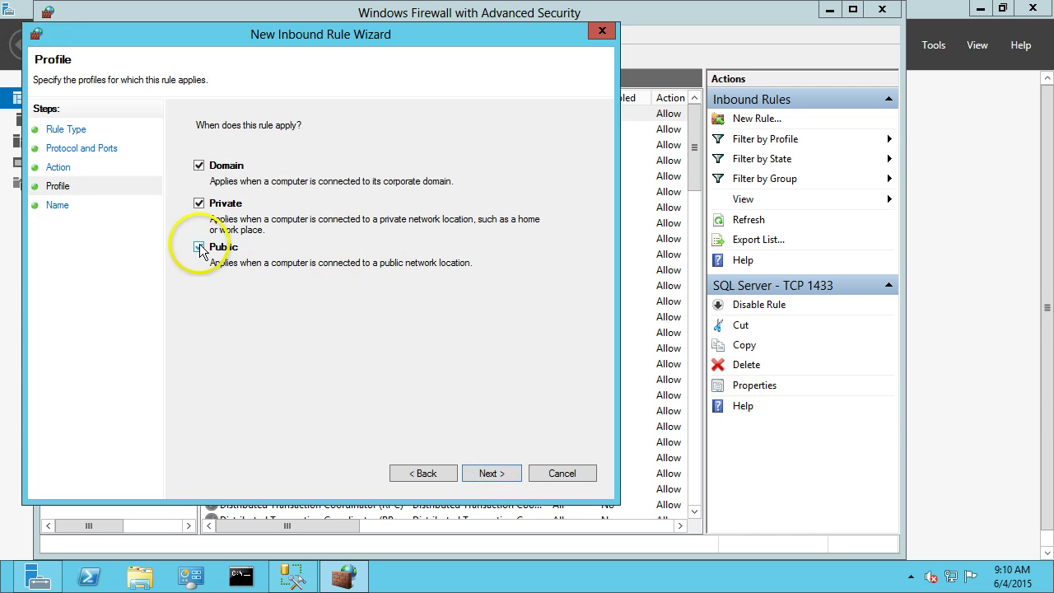
{"action": "left_click", "coordinate": [492, 473]}
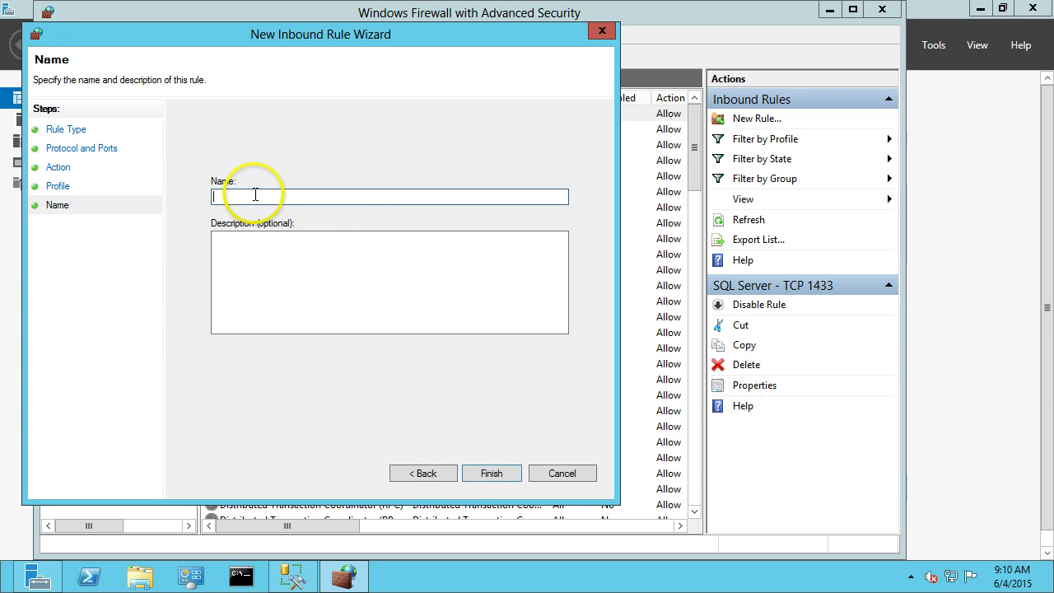
{"action": "type", "text": "SQL Browser - UDP 1434"}
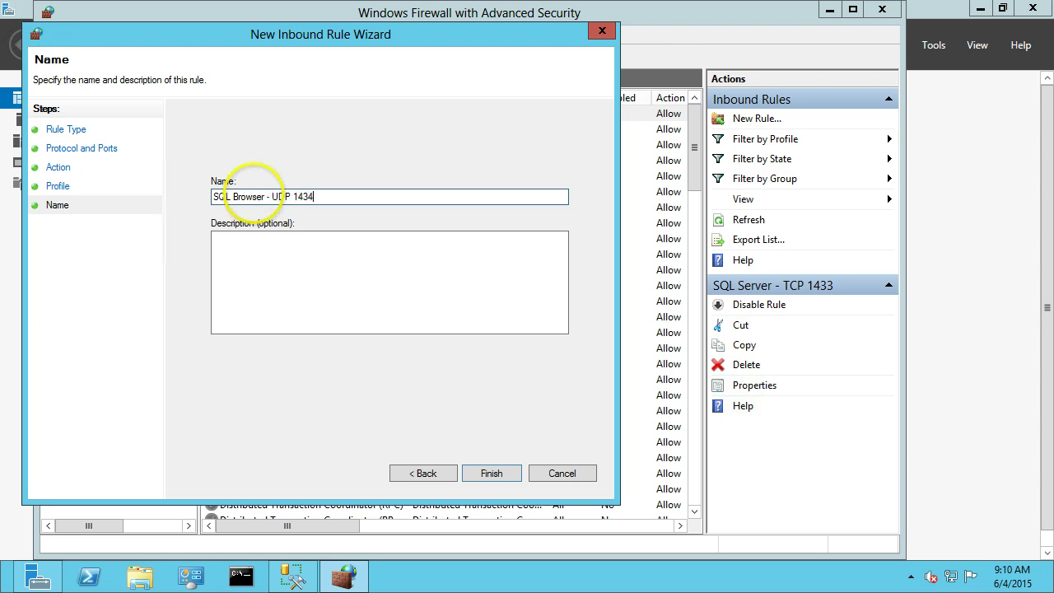
{"action": "left_click", "coordinate": [491, 473]}
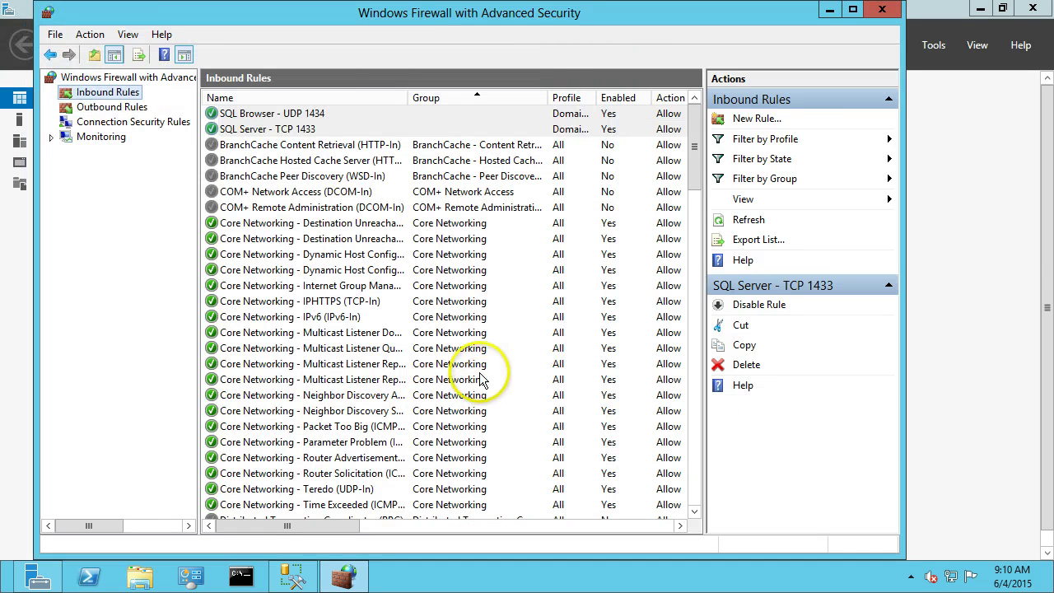